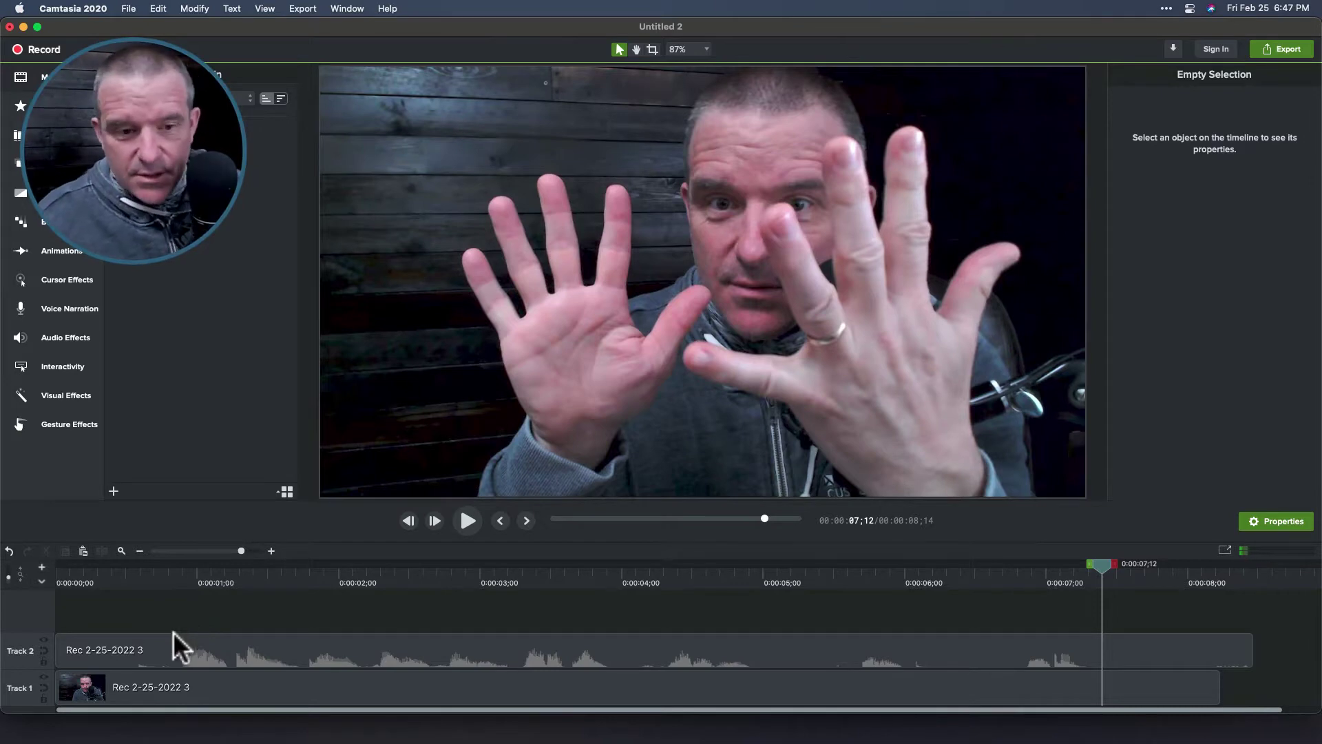
# Step: Move the playhead back to 0:00:00;26 near the start of the video
pyautogui.click(179, 584)
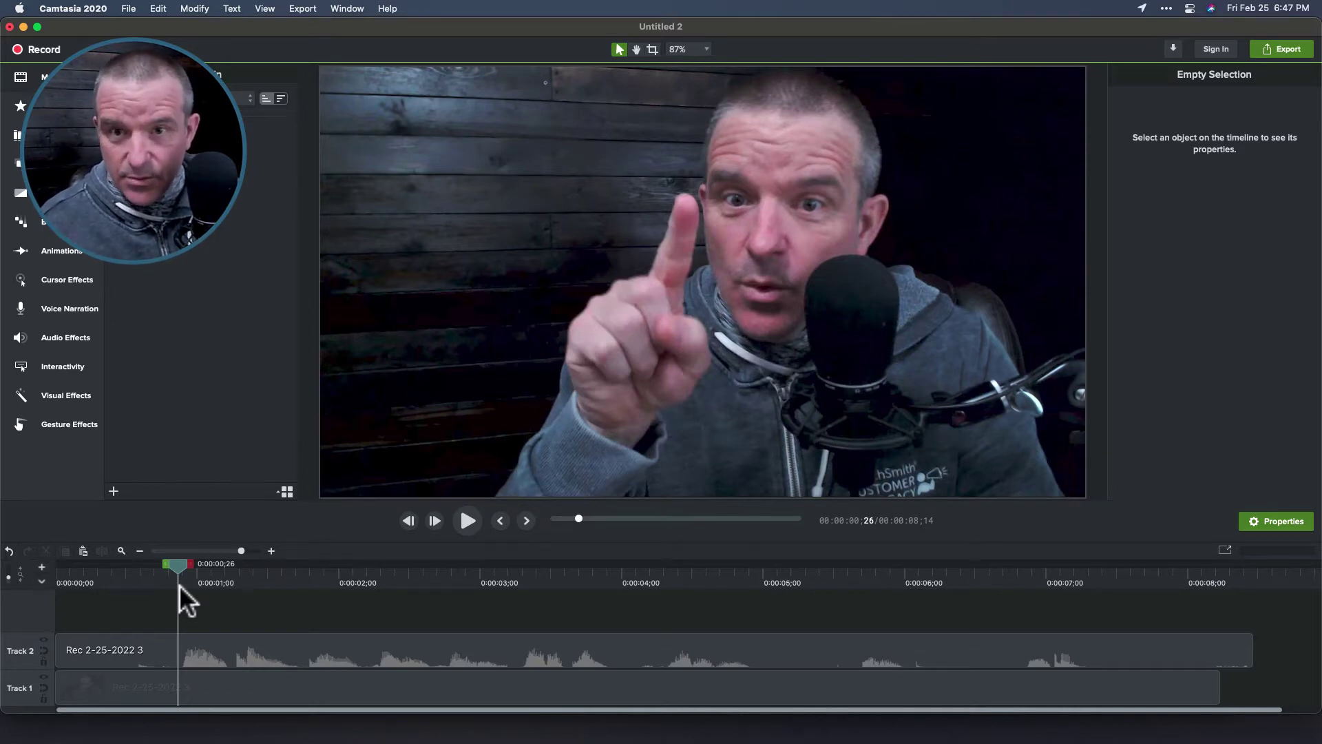
# Step: Export only the Track 2 clip's audio as counting2.wav in CaptionsMac and reveal it in Finder
pyautogui.click(148, 651)
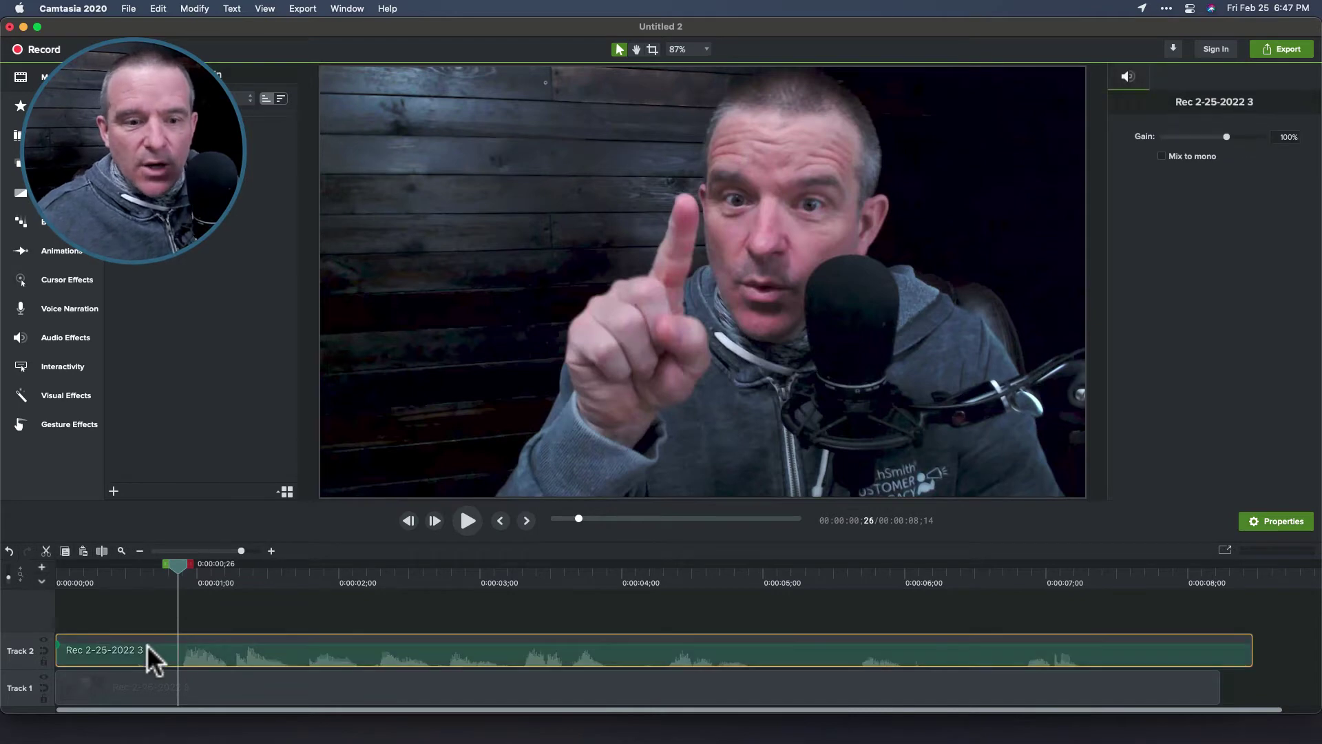
pyautogui.click(303, 9)
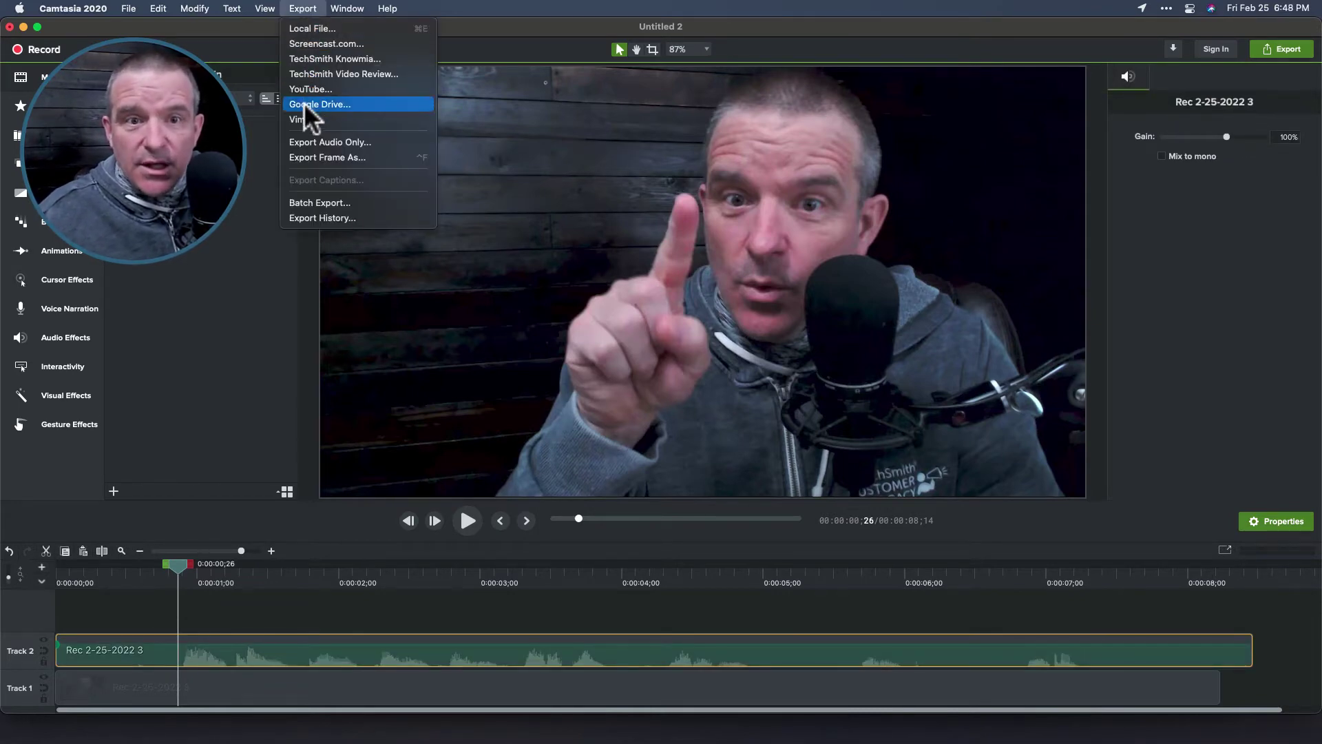
pyautogui.click(300, 143)
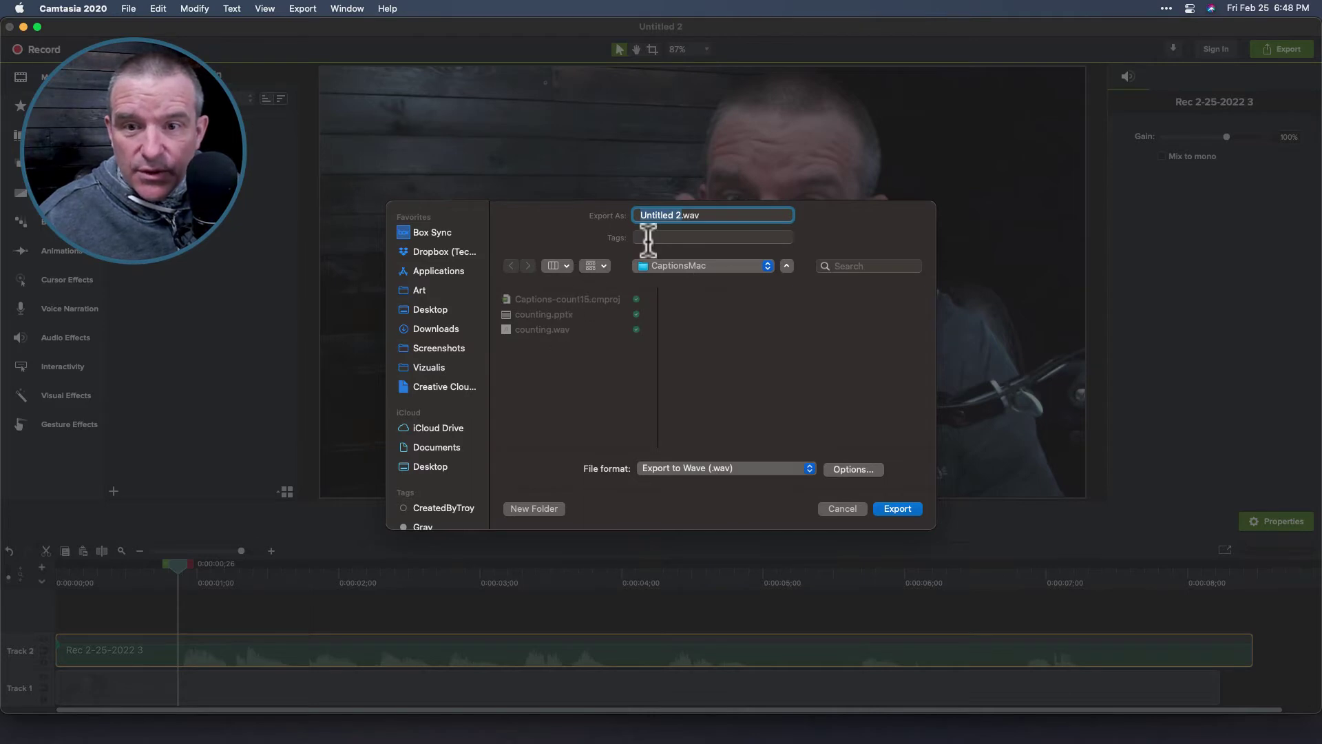
pyautogui.click(534, 312)
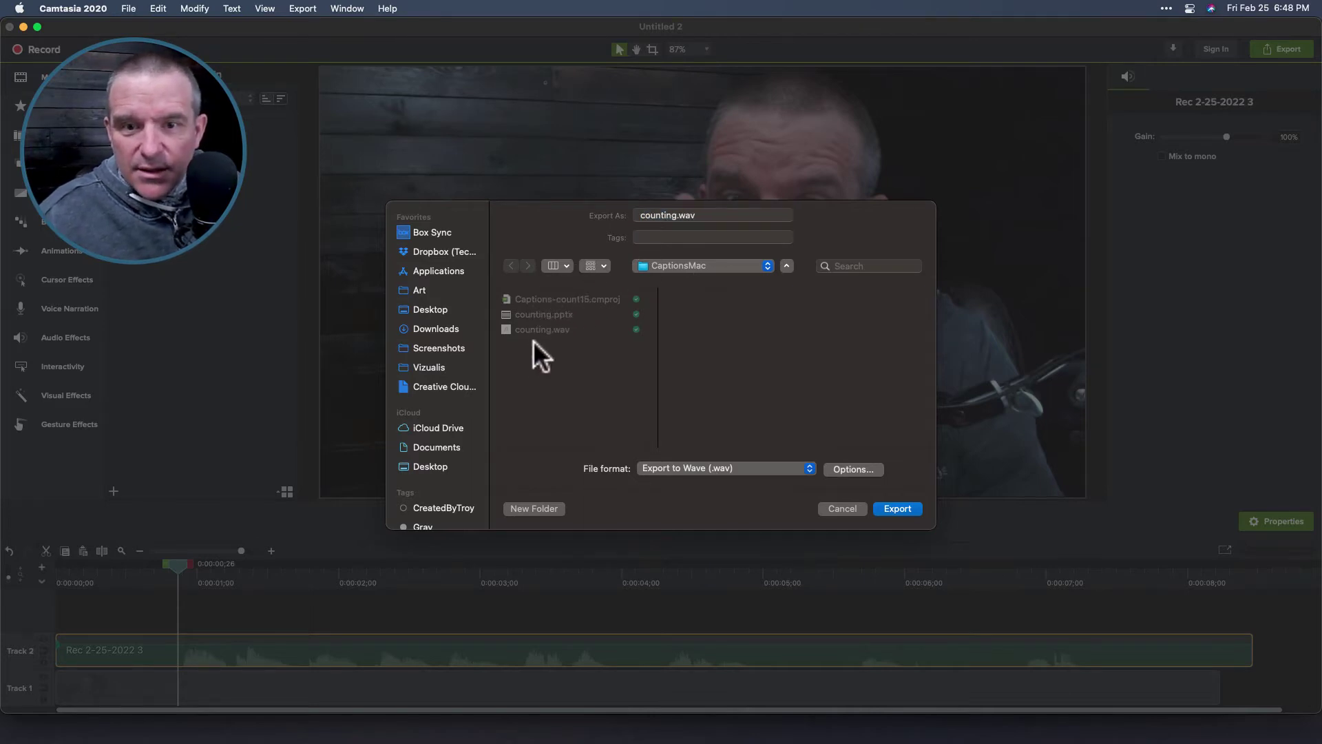
pyautogui.click(679, 215)
pyautogui.write('2')
pyautogui.click(898, 508)
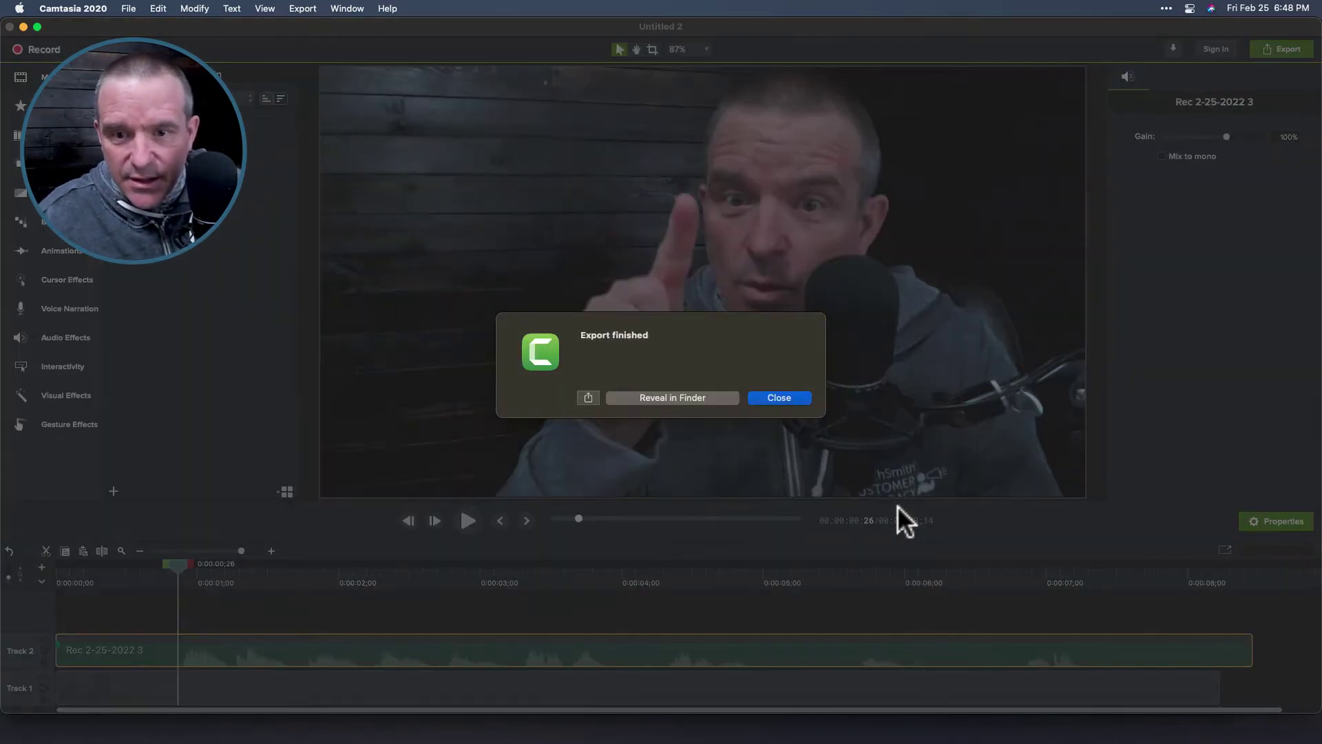
pyautogui.click(666, 397)
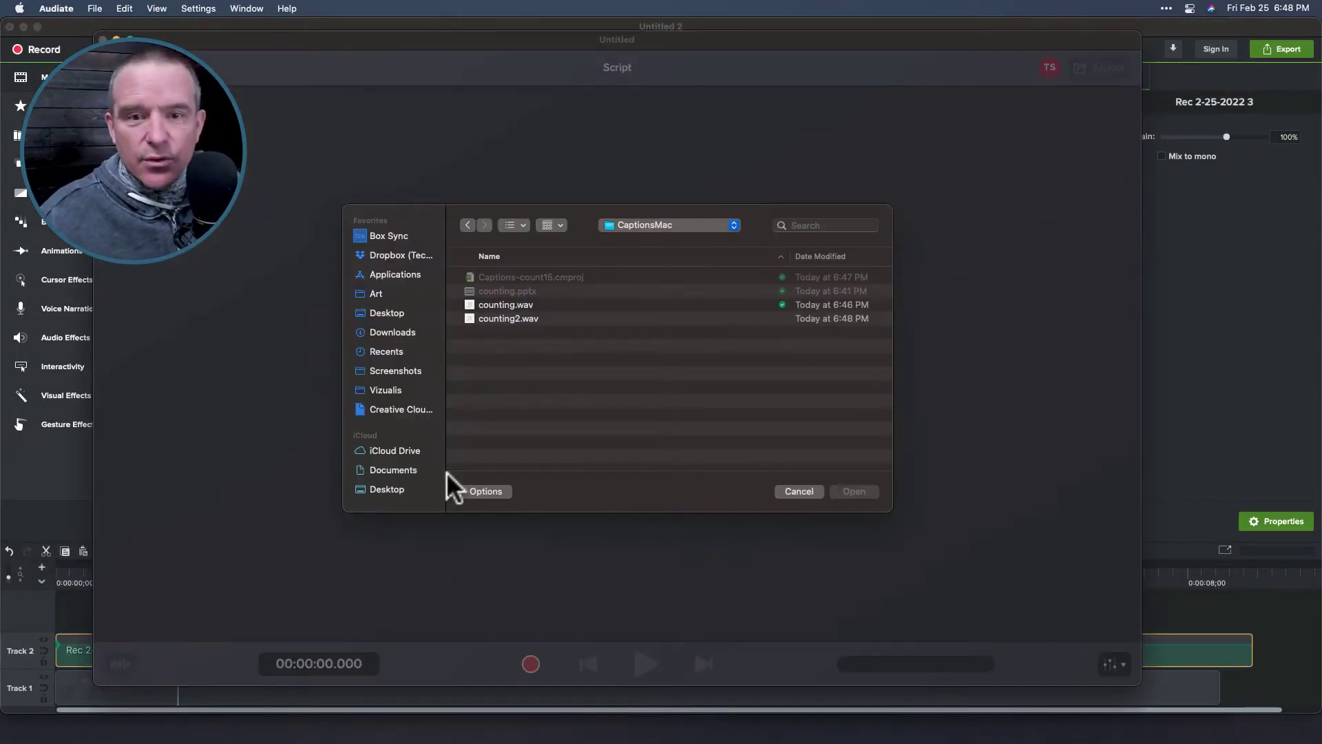
# Step: Import counting2.wav into Audiate so it transcribes 'one two three four five six seven eight nine ten'
pyautogui.click(805, 489)
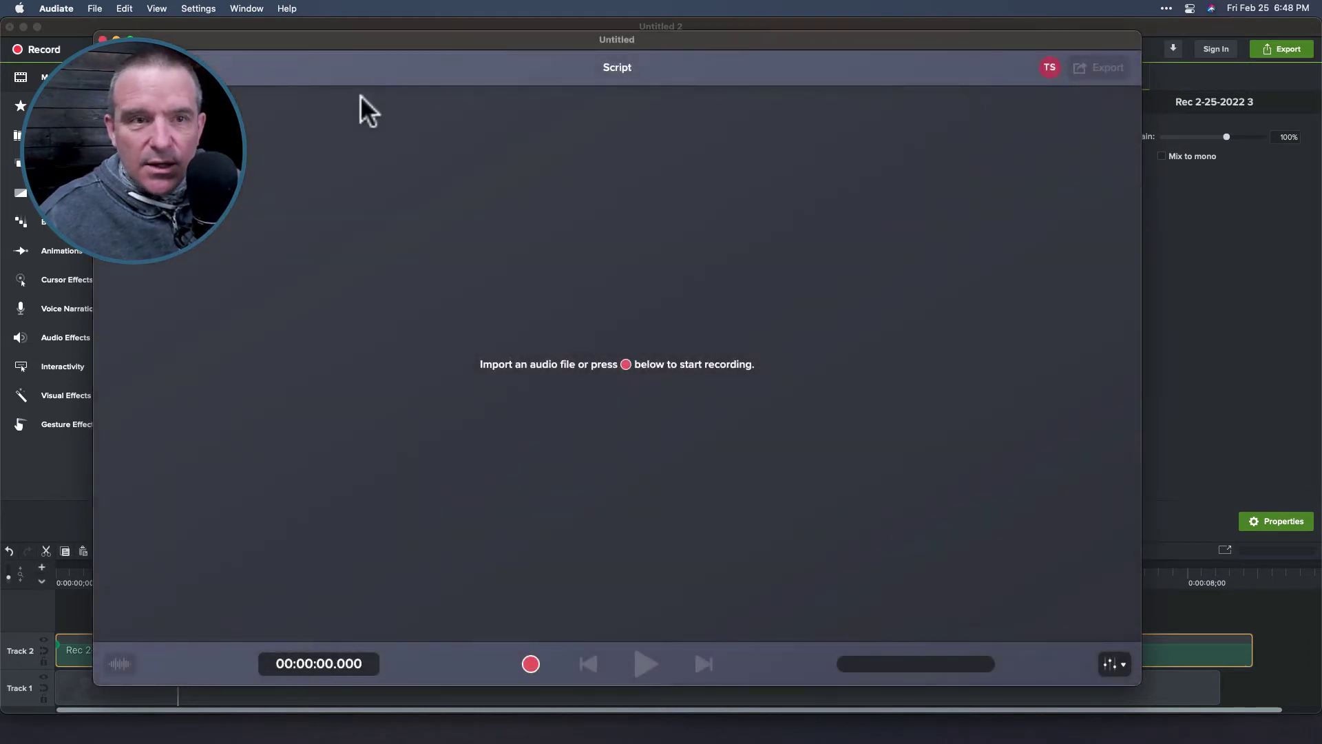
pyautogui.moveTo(375, 42); pyautogui.dragTo(349, 27)
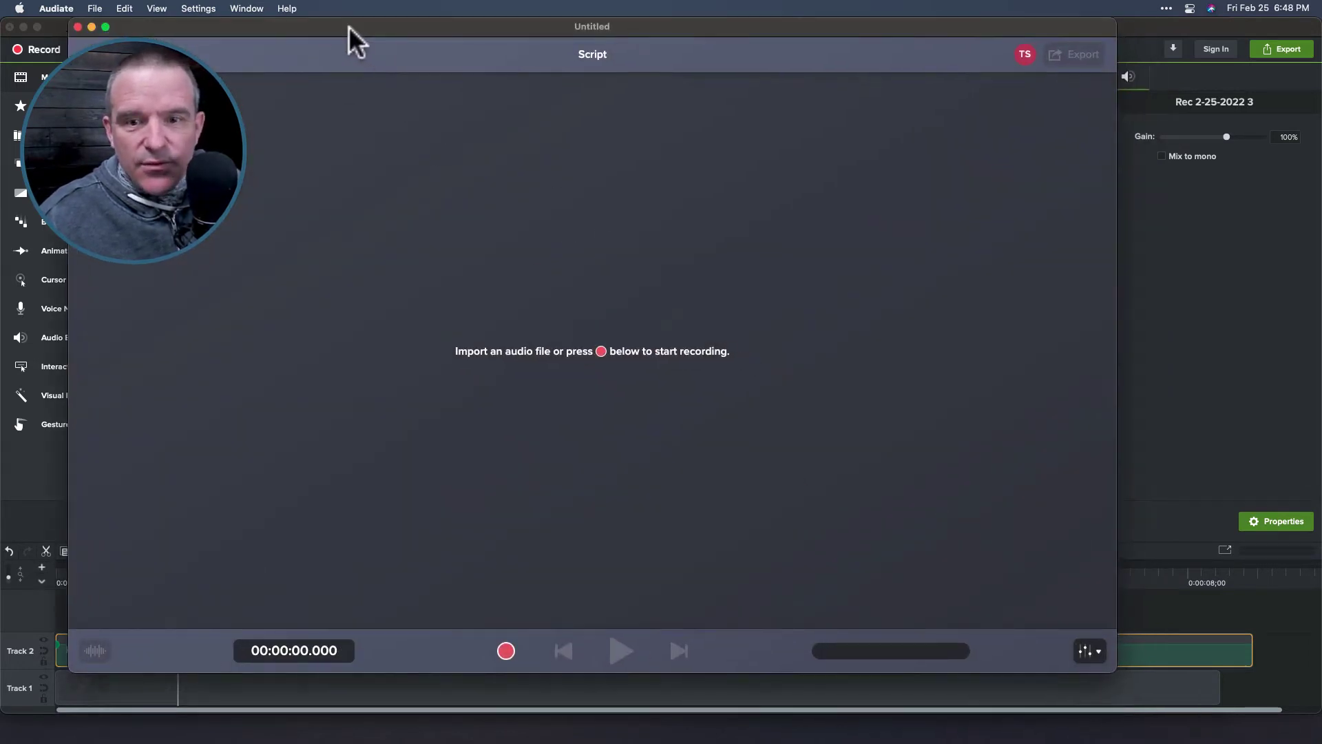
pyautogui.click(94, 8)
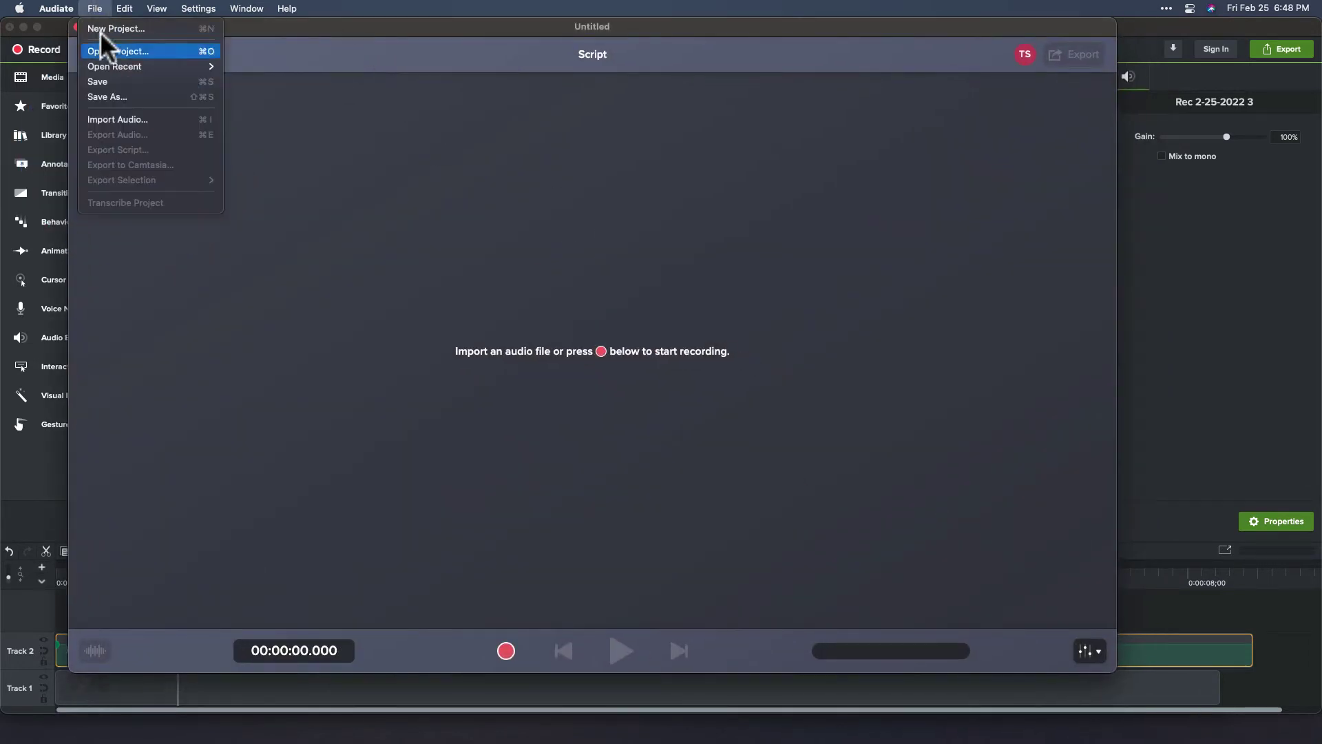
pyautogui.click(114, 122)
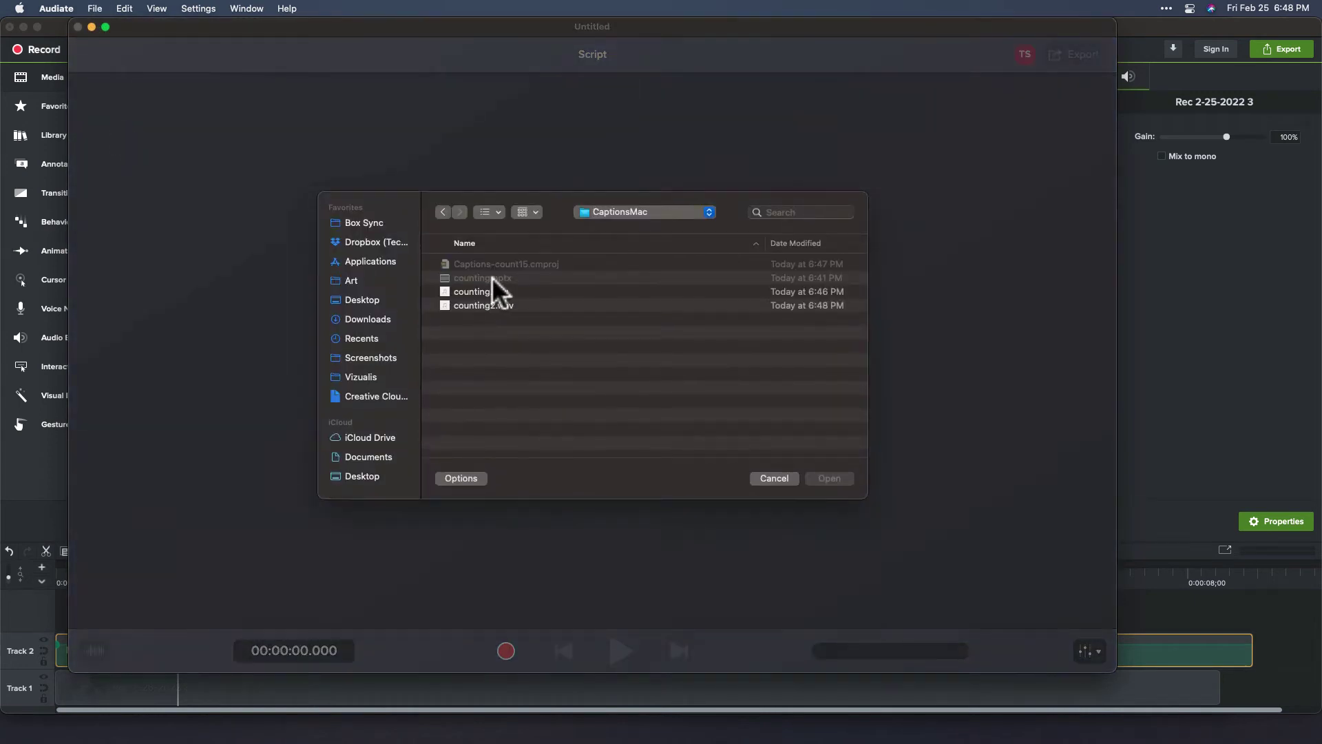
pyautogui.doubleClick(477, 303)
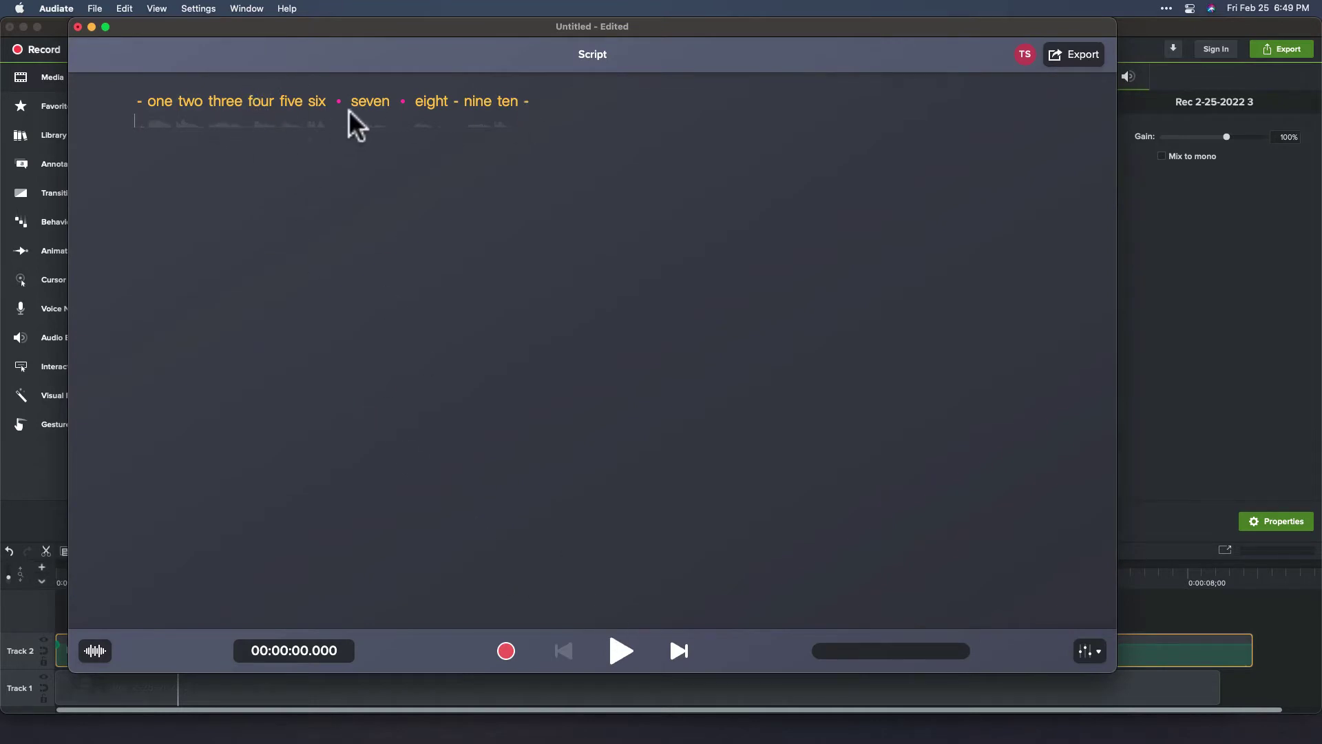
# Step: Inspect the custom word replacement for 'seven' without changing it
pyautogui.click(342, 104)
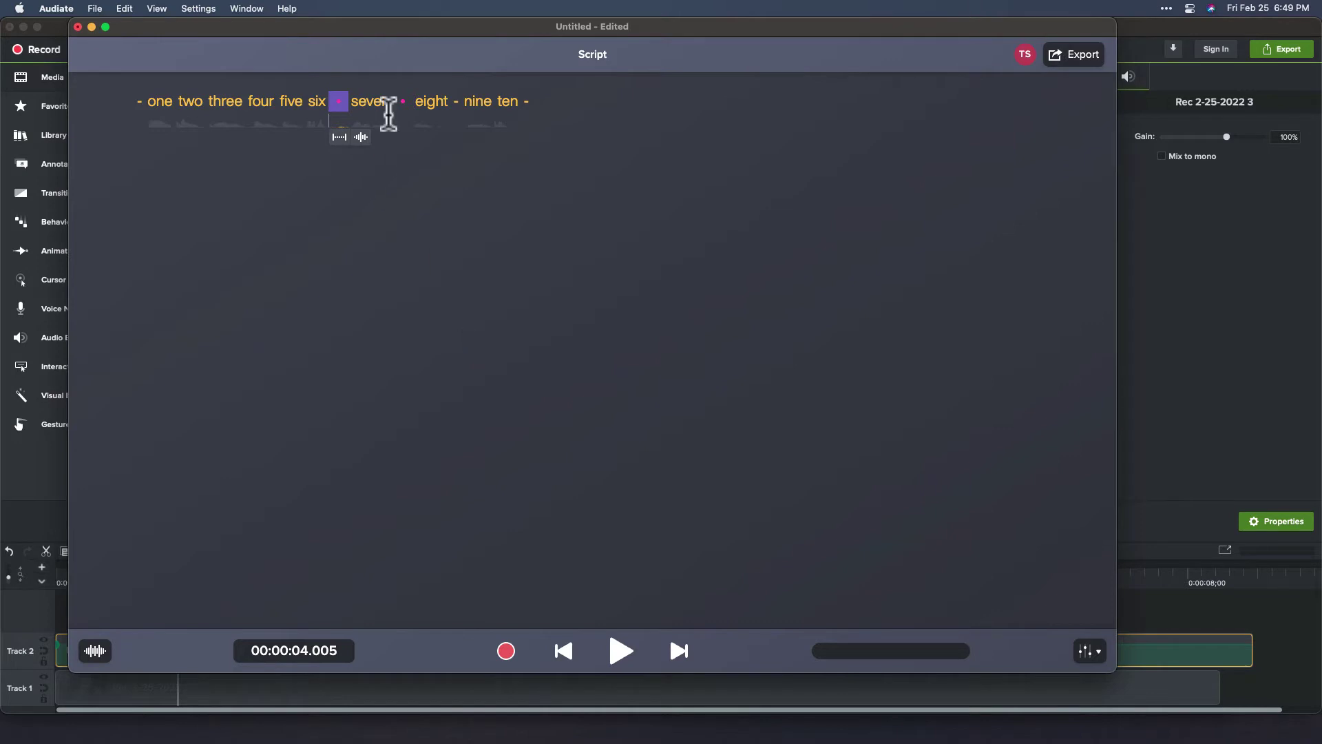
pyautogui.doubleClick(380, 106)
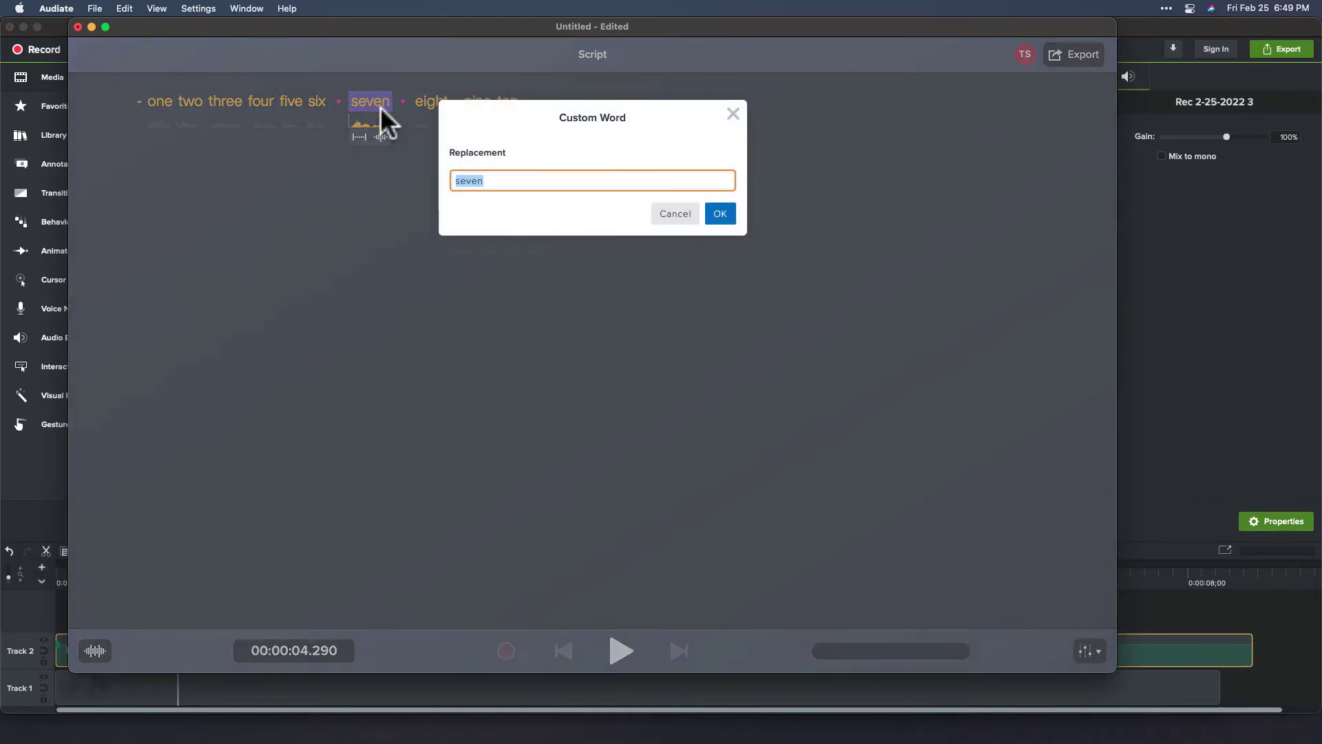
pyautogui.click(674, 214)
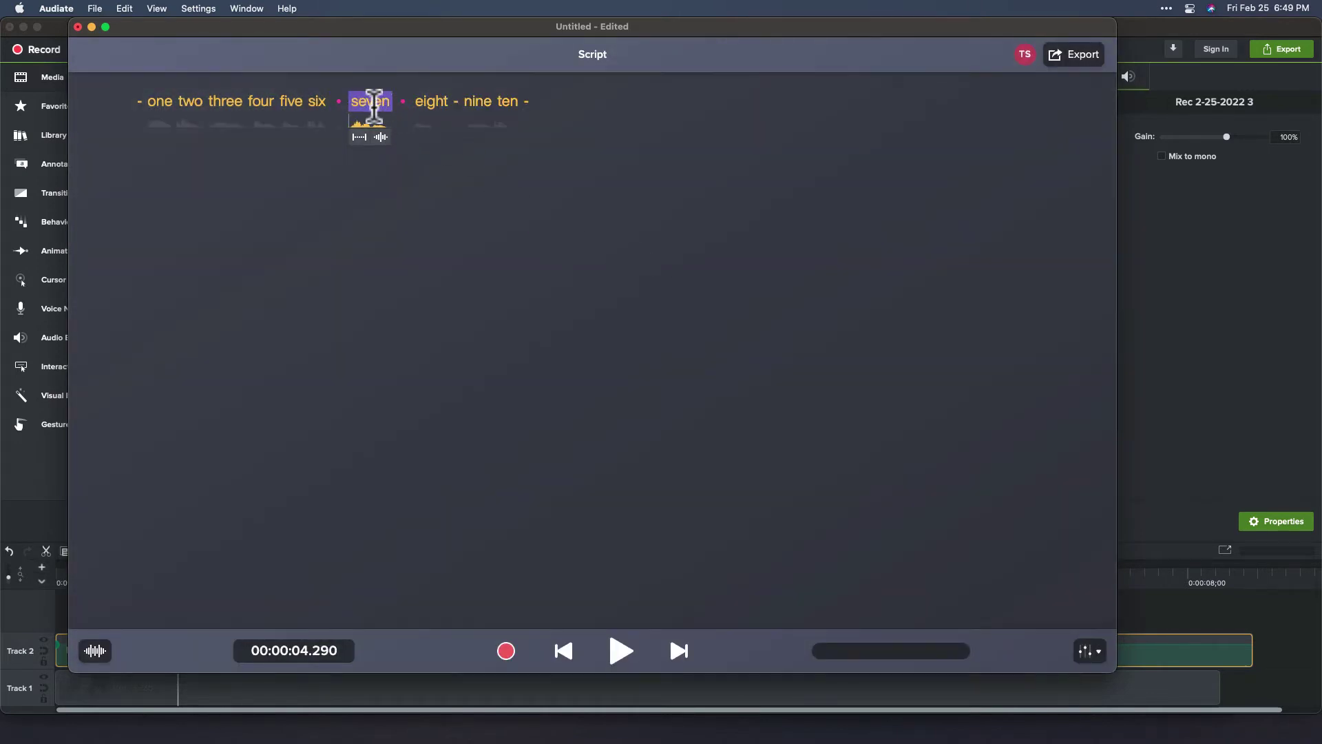
pyautogui.rightClick(372, 106)
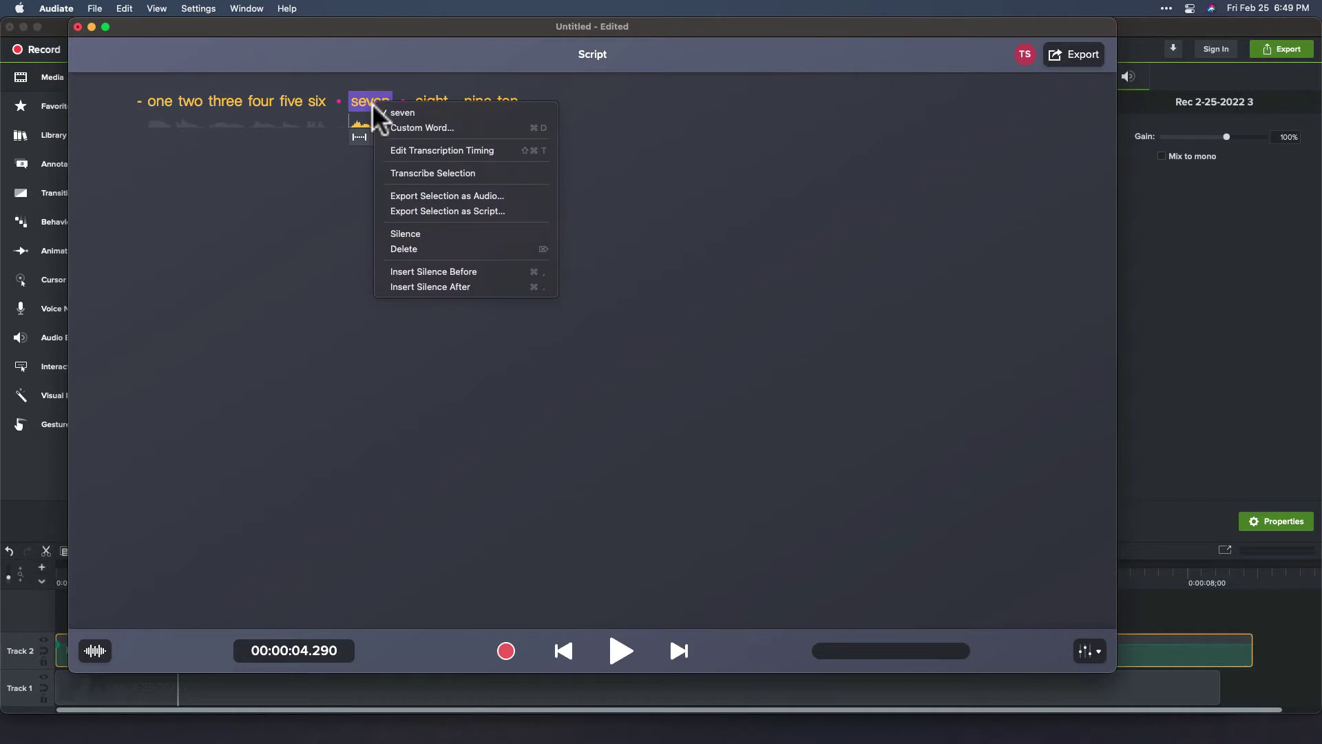
pyautogui.click(398, 128)
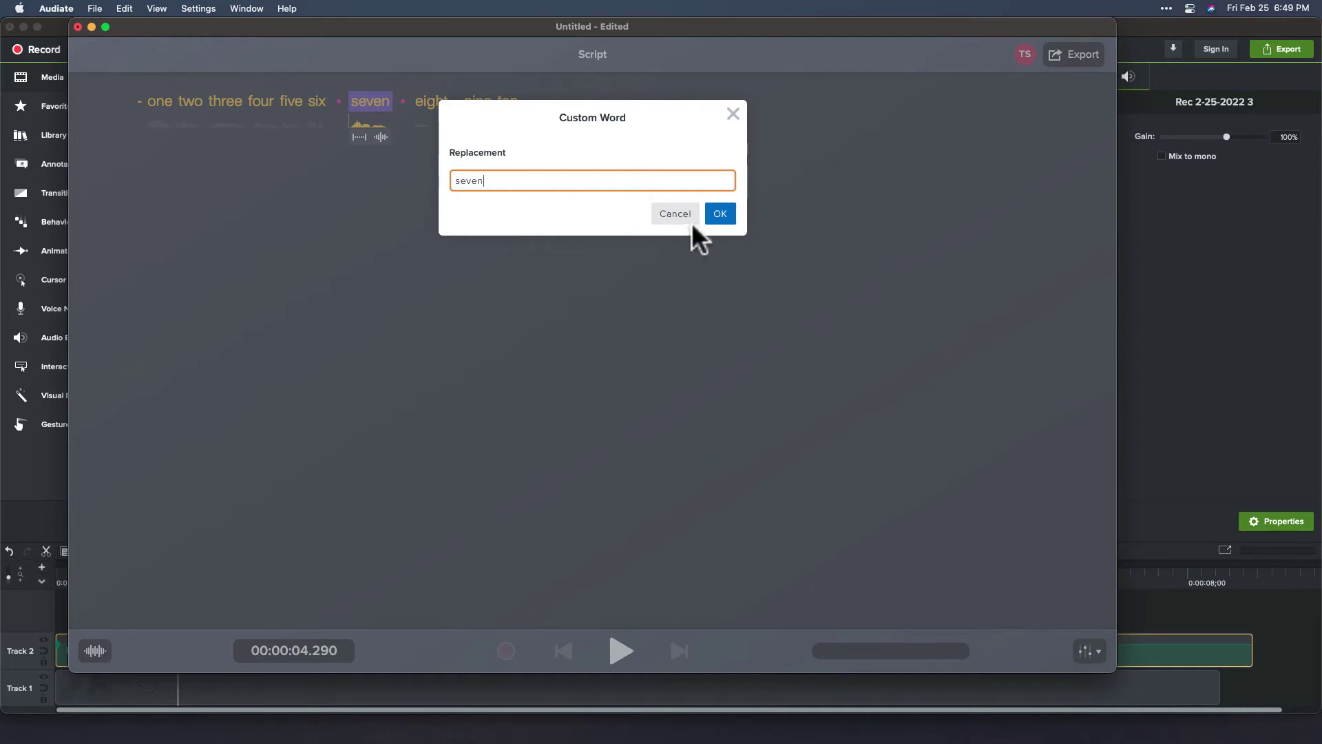
pyautogui.click(720, 216)
# Step: Delete the word 'seven' from the script
pyautogui.click(380, 136)
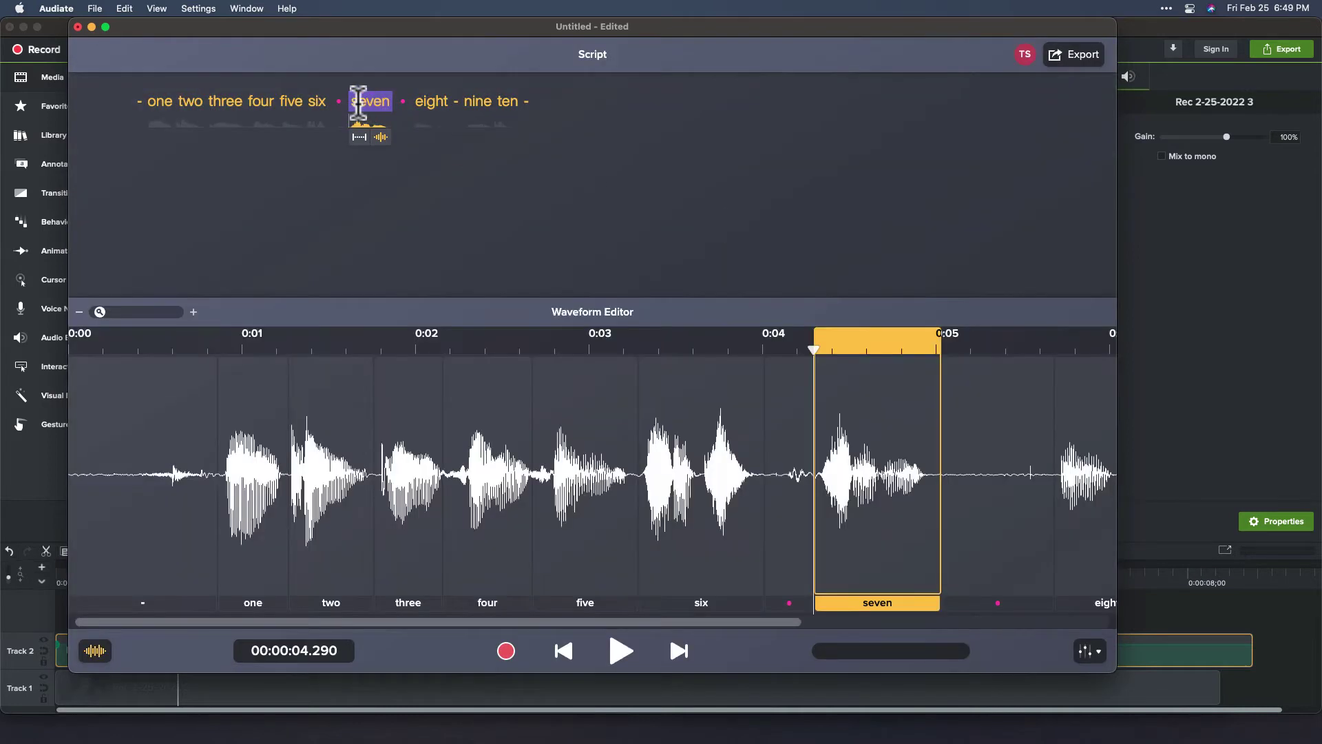
pyautogui.doubleClick(371, 107)
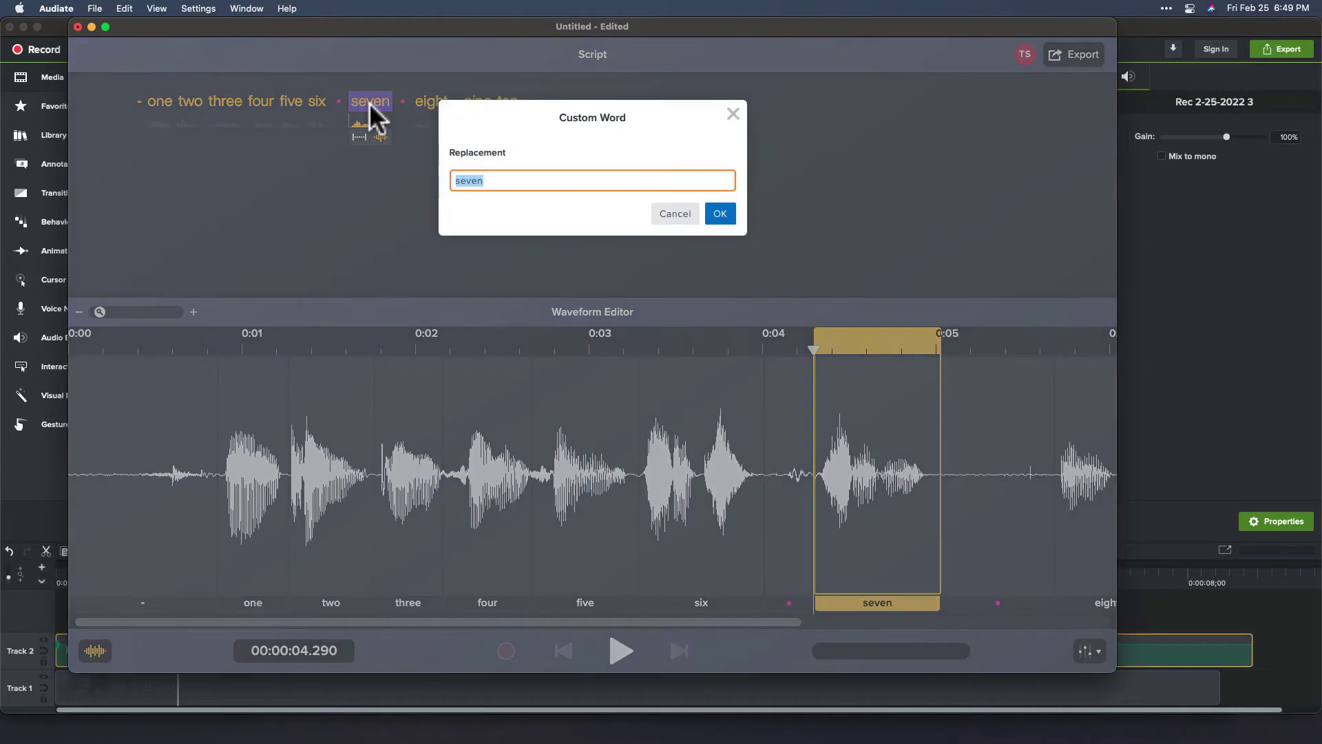
pyautogui.press('Escape')
pyautogui.press('Delete')
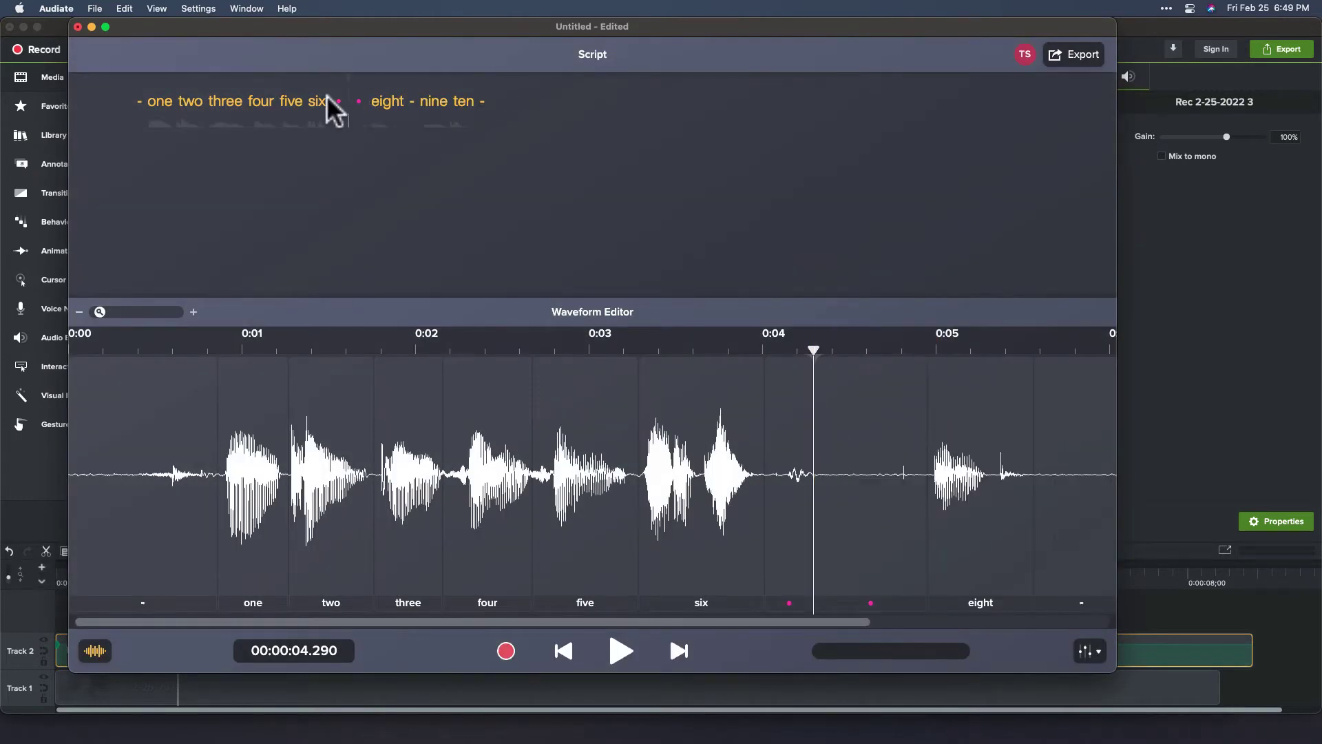
# Step: Play the audio from 'five', then undo the deletion of 'seven' with Cmd+Z
pyautogui.click(291, 102)
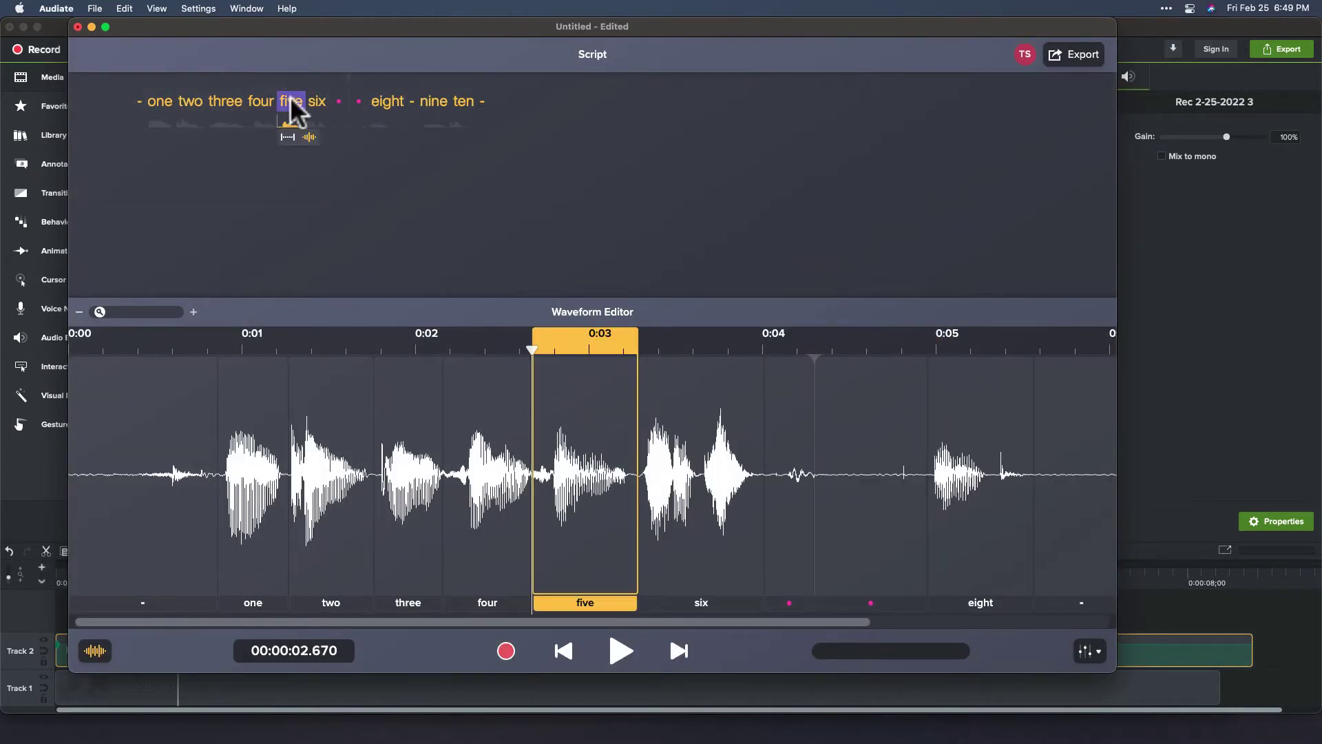
pyautogui.click(622, 652)
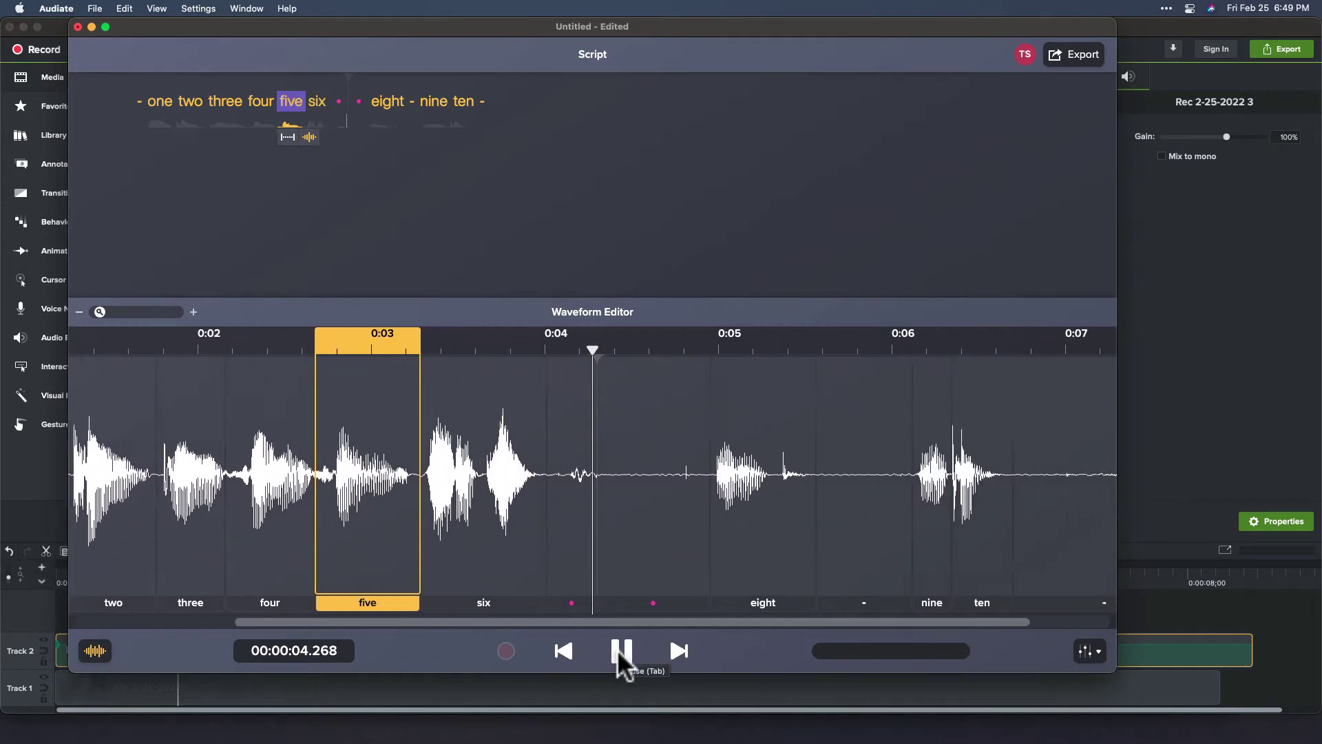
pyautogui.click(622, 652)
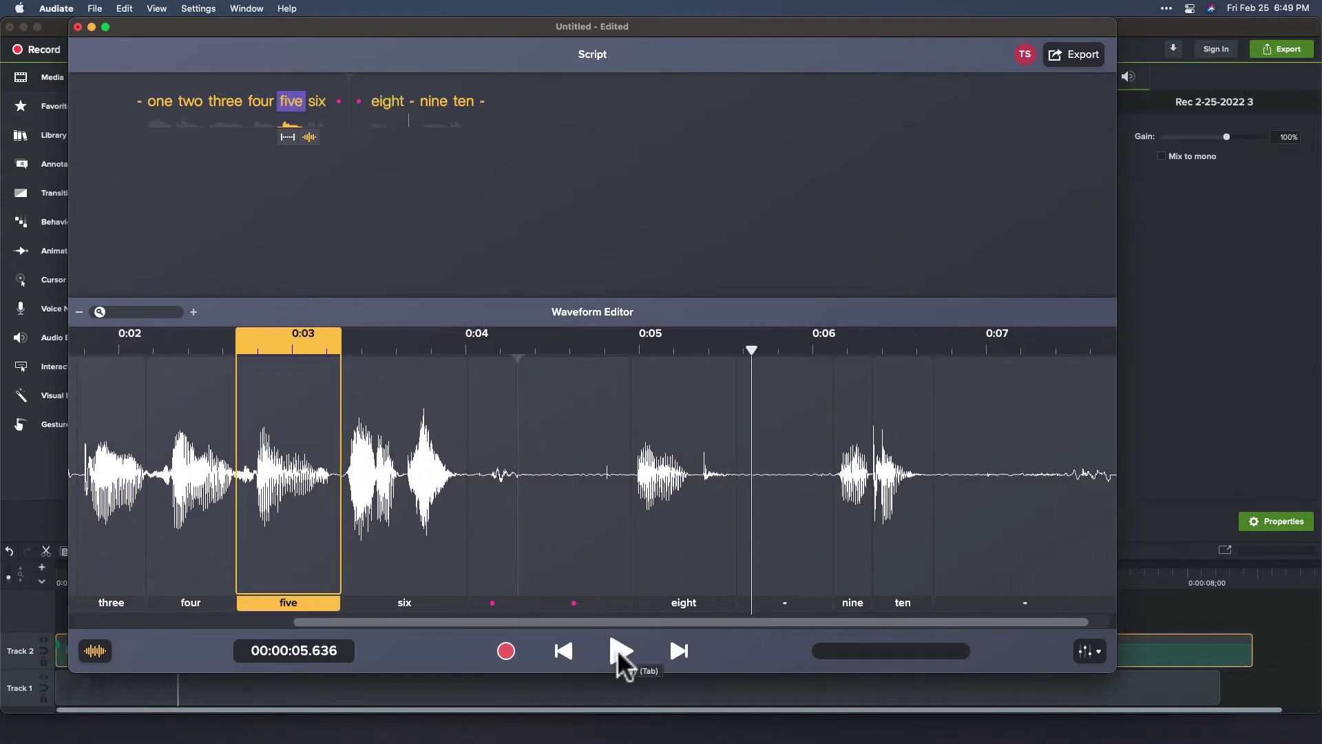
pyautogui.press('super+z')
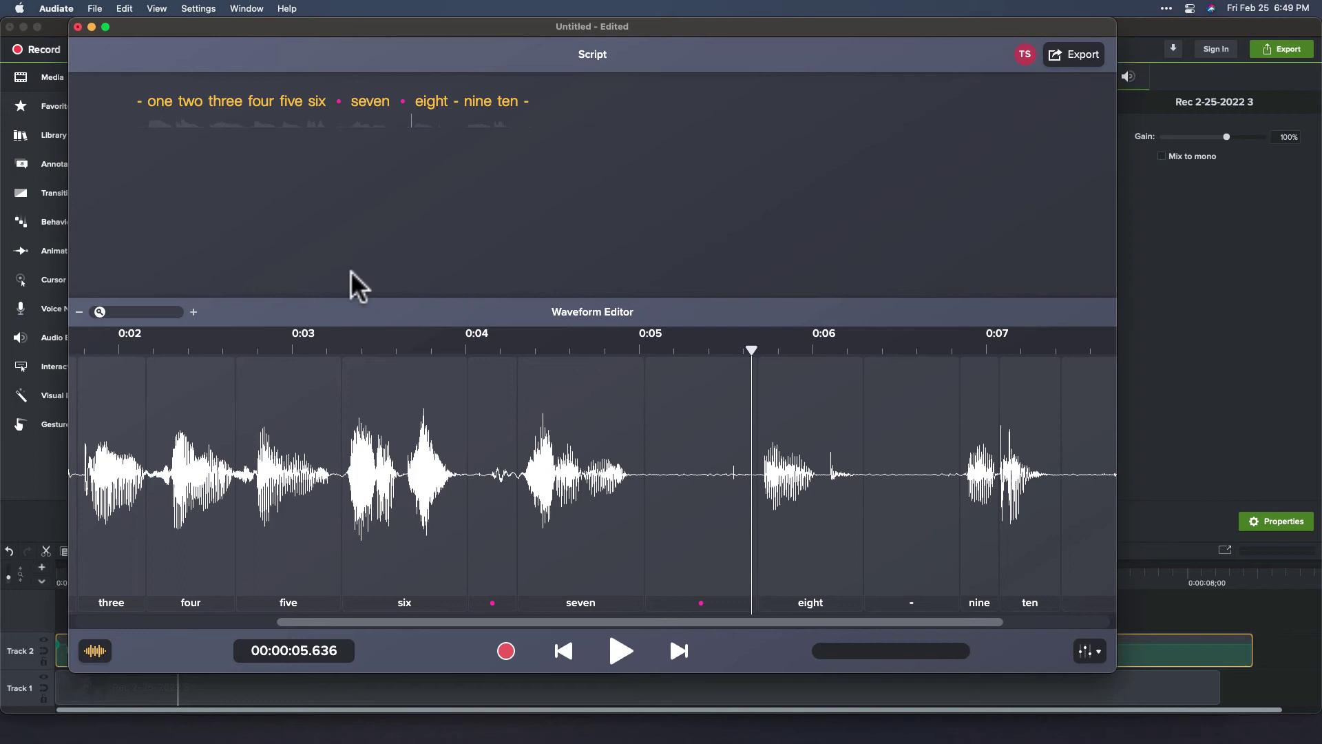
# Step: Export the script as Subtitles (SRT) countin.srt into CaptionsMac and confirm the export
pyautogui.click(95, 9)
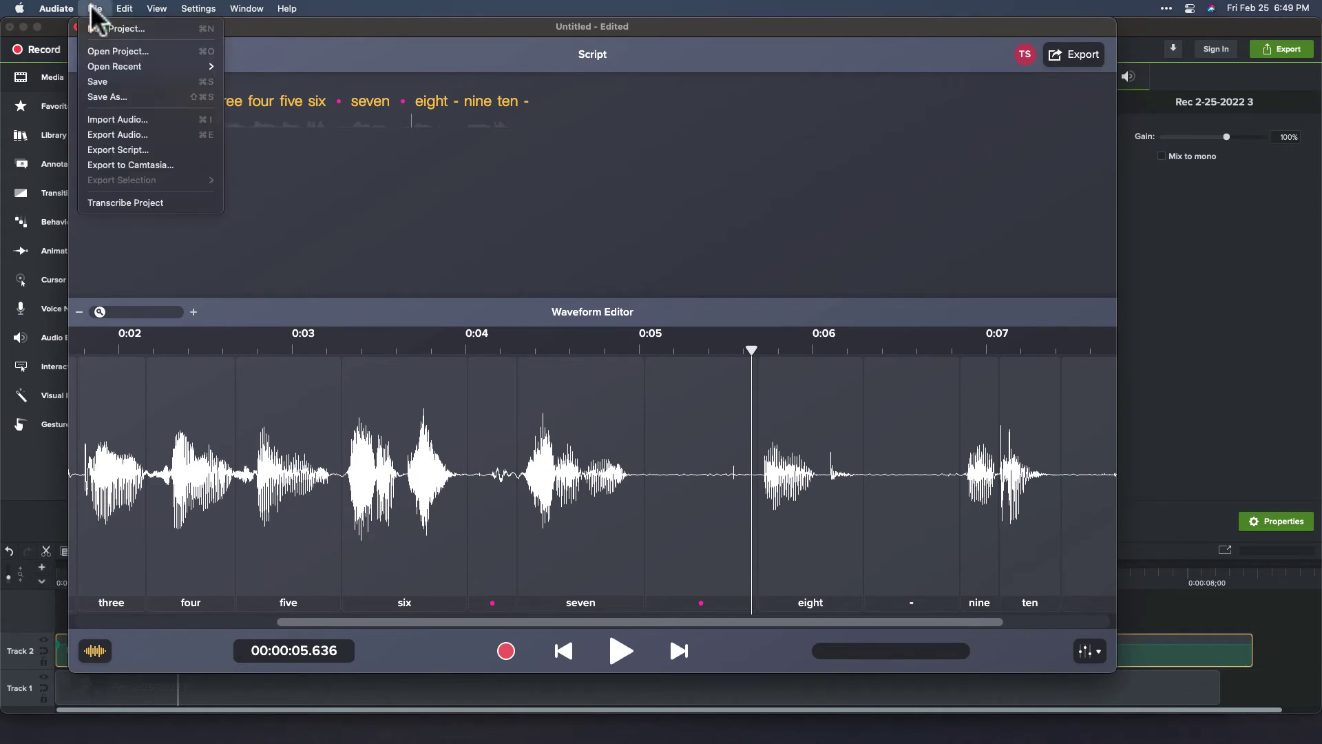
pyautogui.click(102, 150)
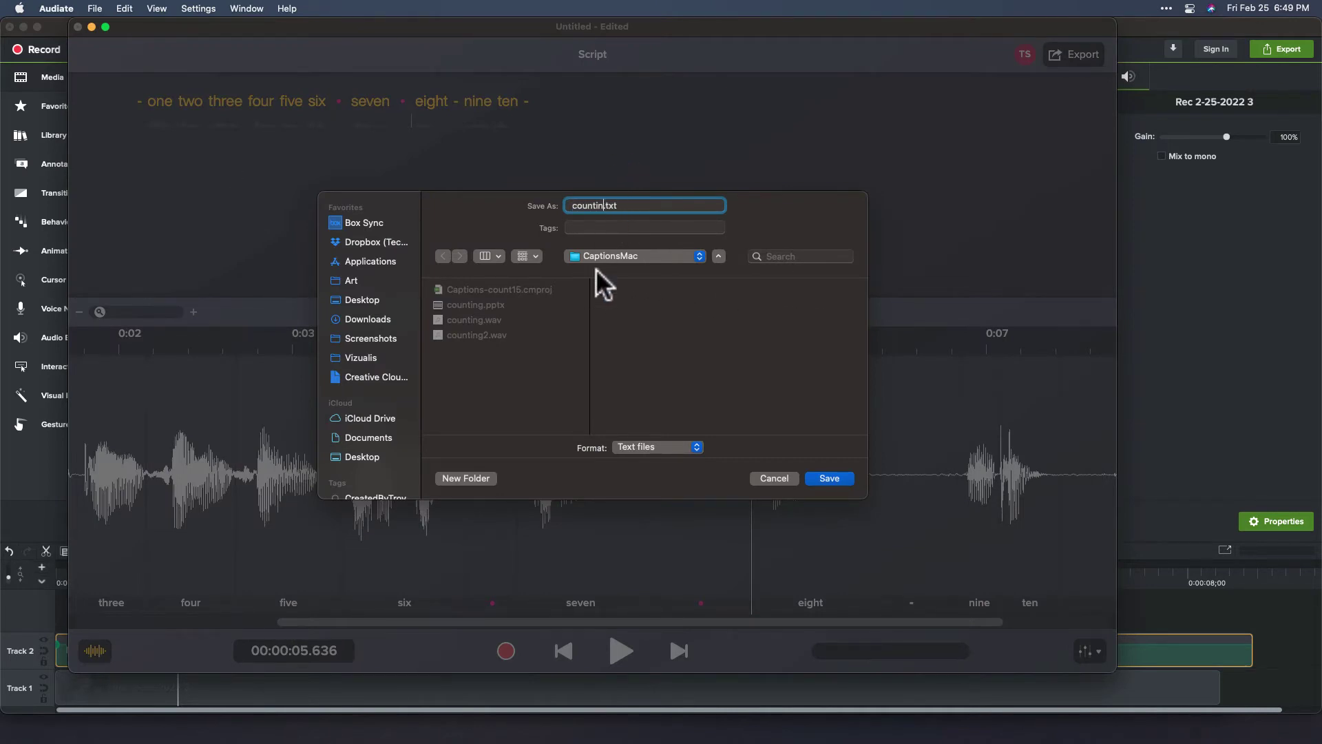
pyautogui.click(628, 447)
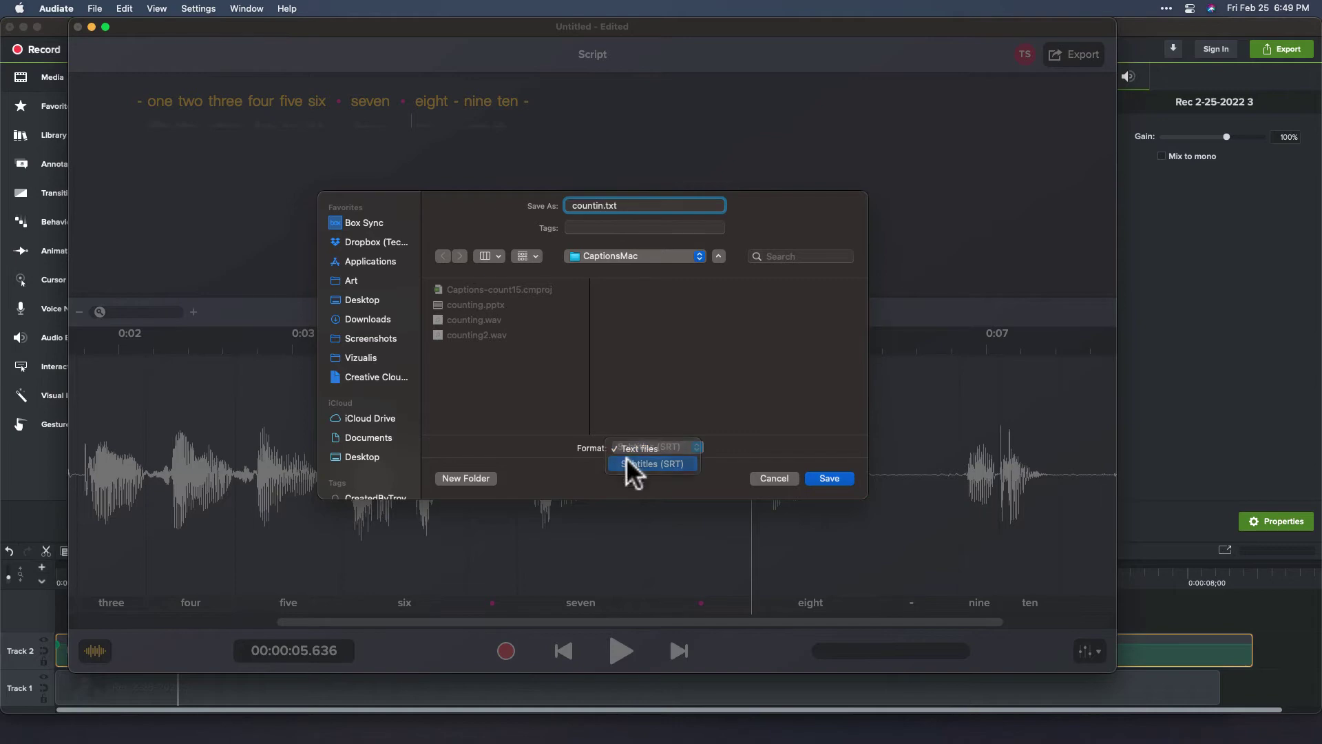
pyautogui.click(628, 462)
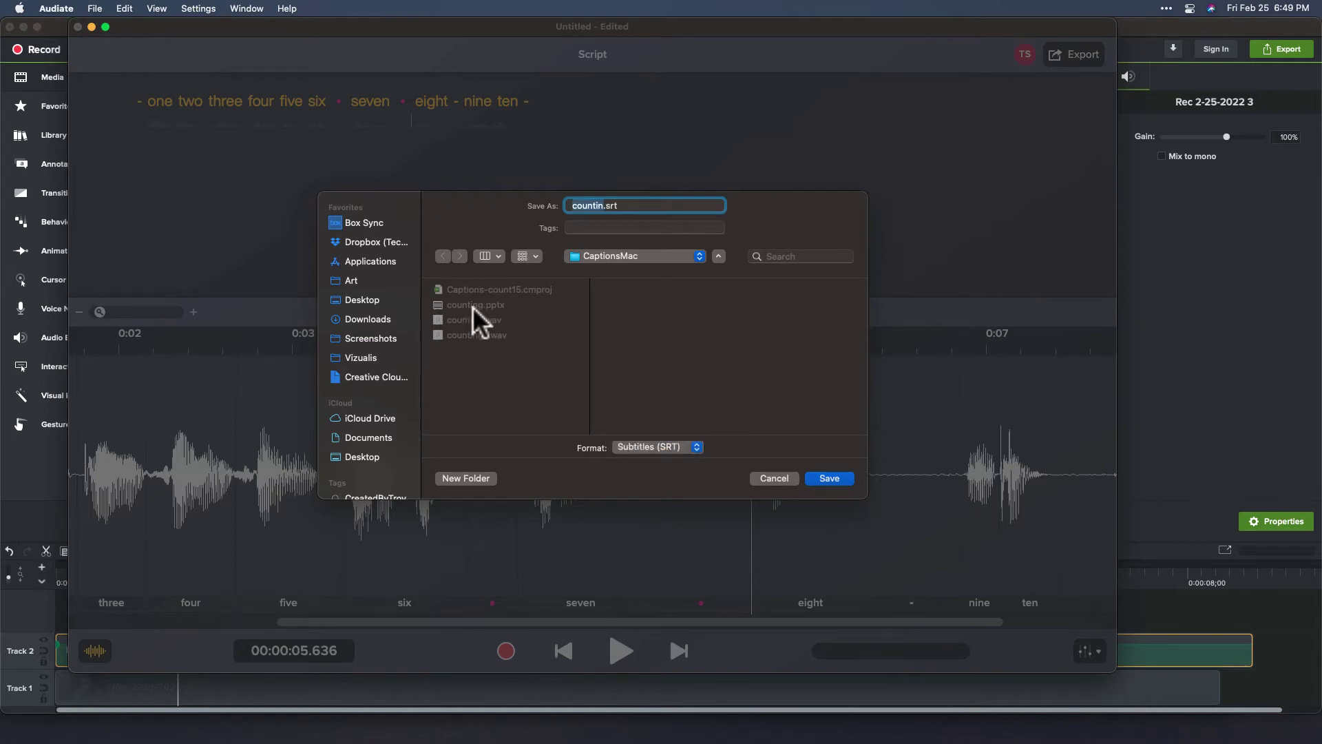
pyautogui.click(832, 478)
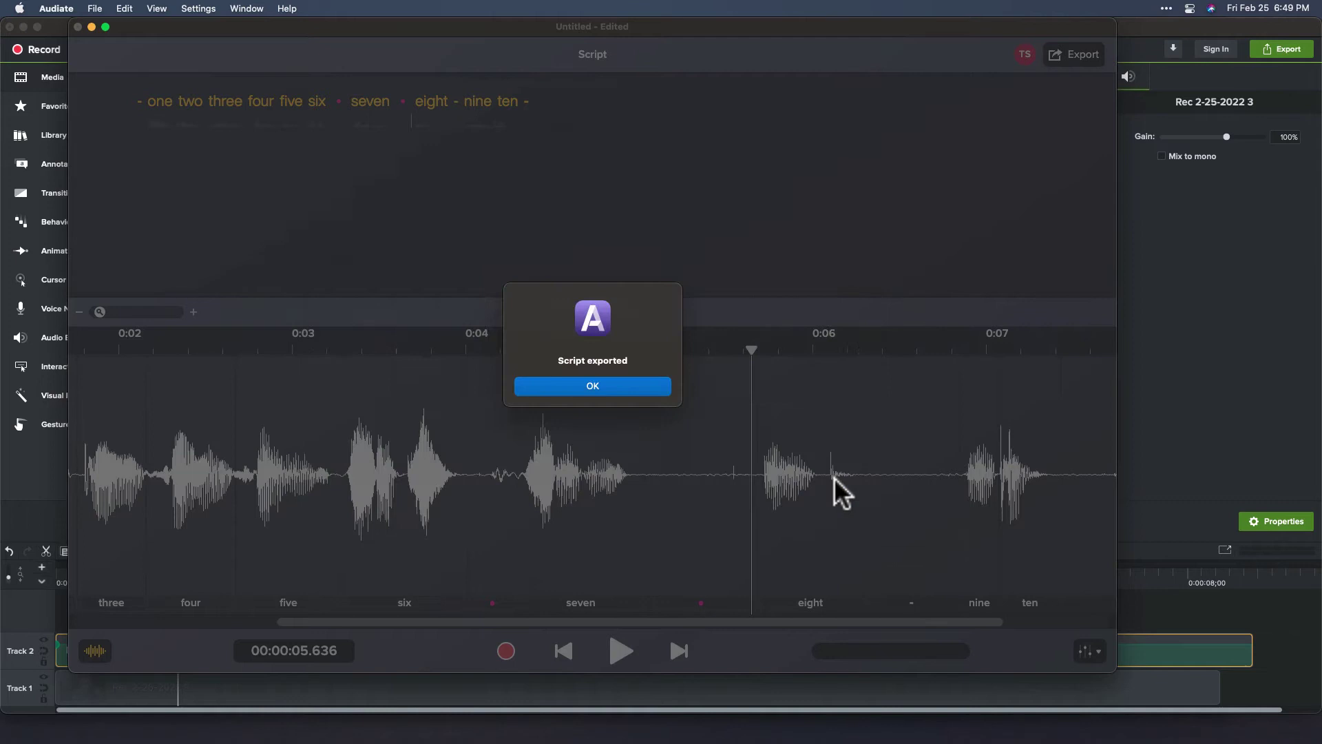
pyautogui.click(589, 387)
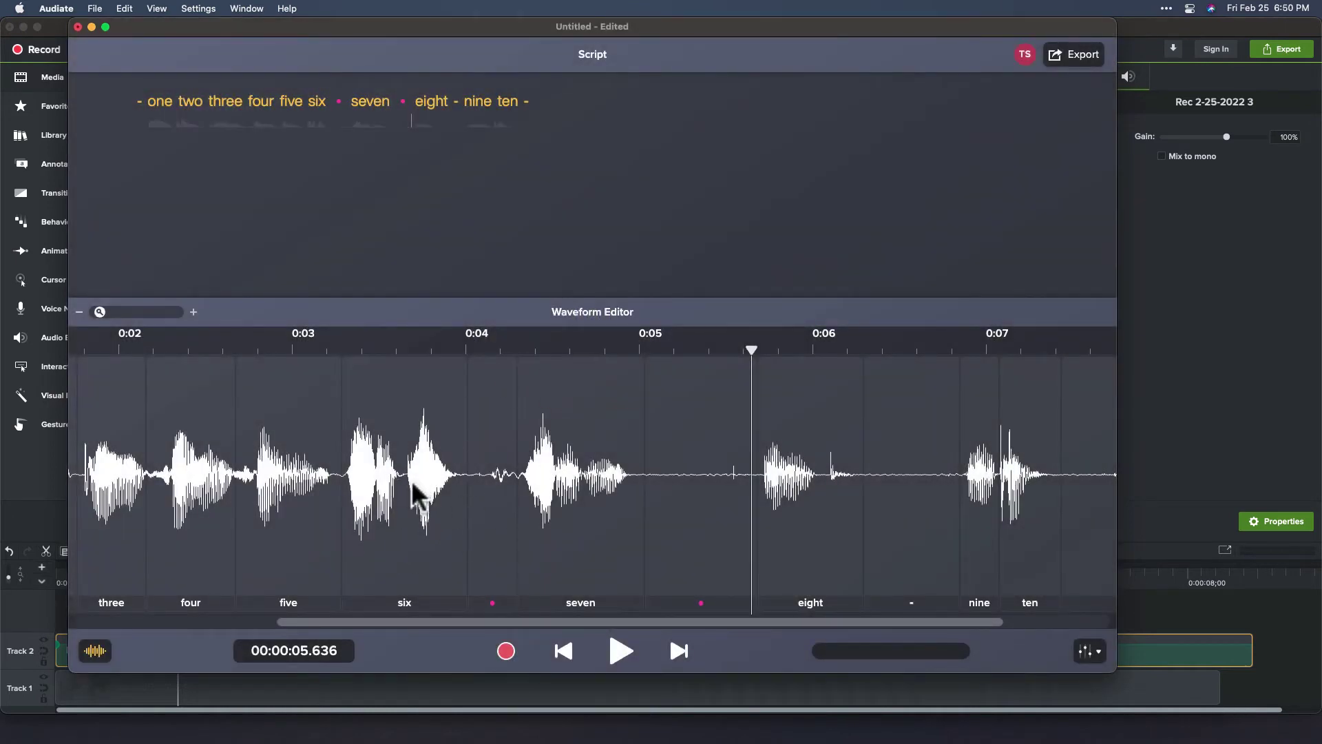
pyautogui.click(95, 8)
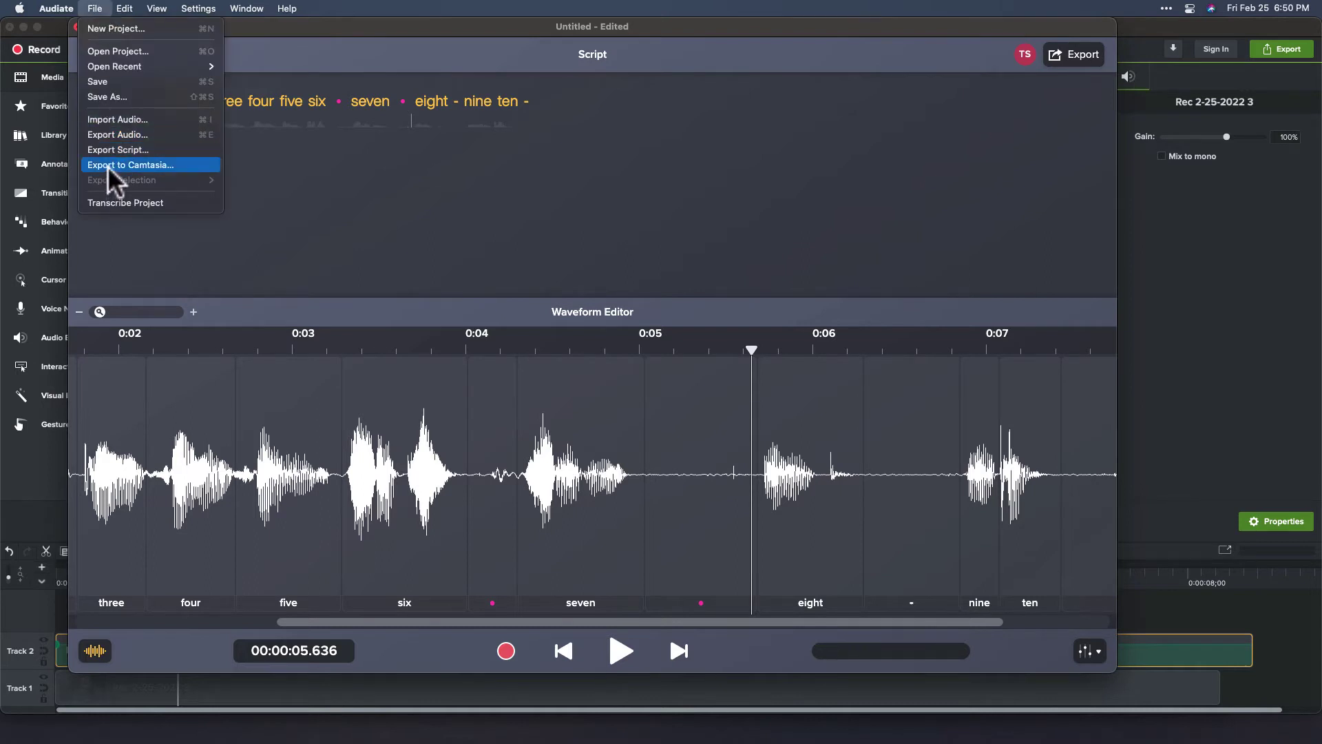
pyautogui.click(384, 221)
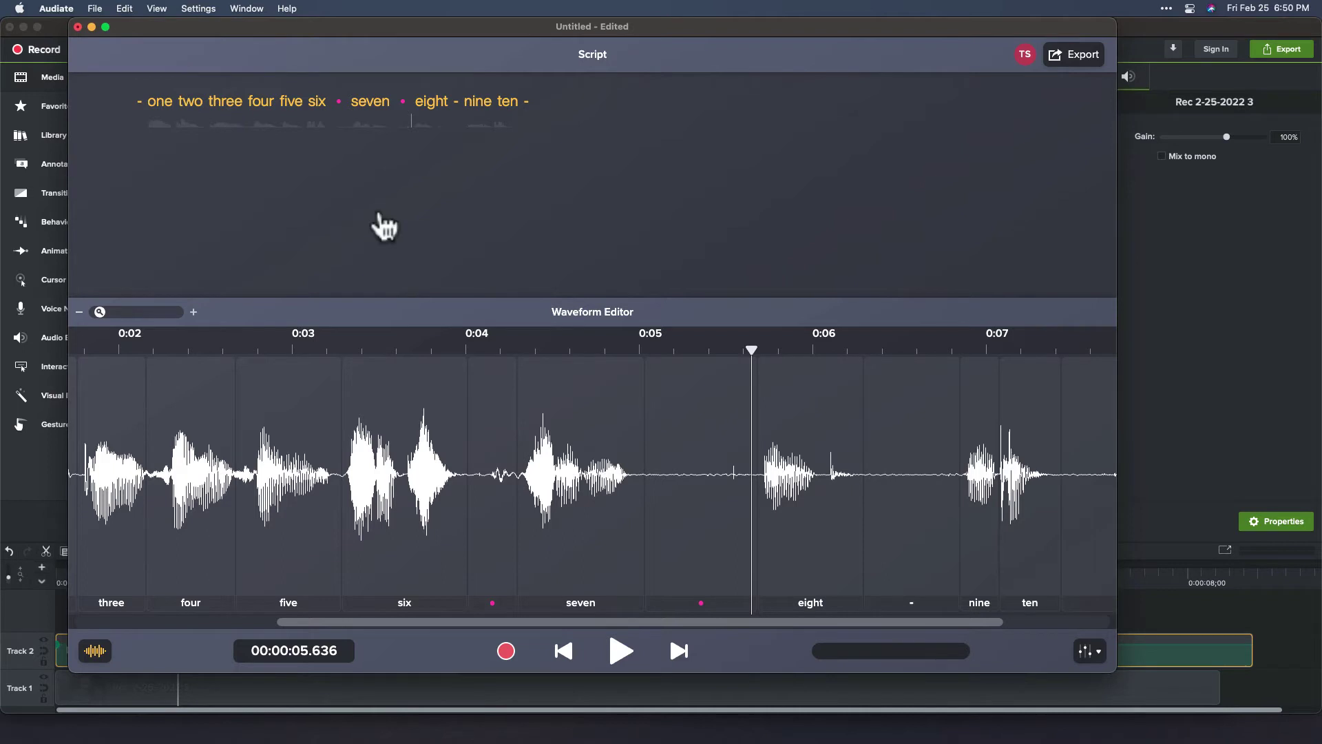
# Step: Import countin.srt from CaptionsMac into the Camtasia project as captions on a new Track 3
pyautogui.press('super+h')
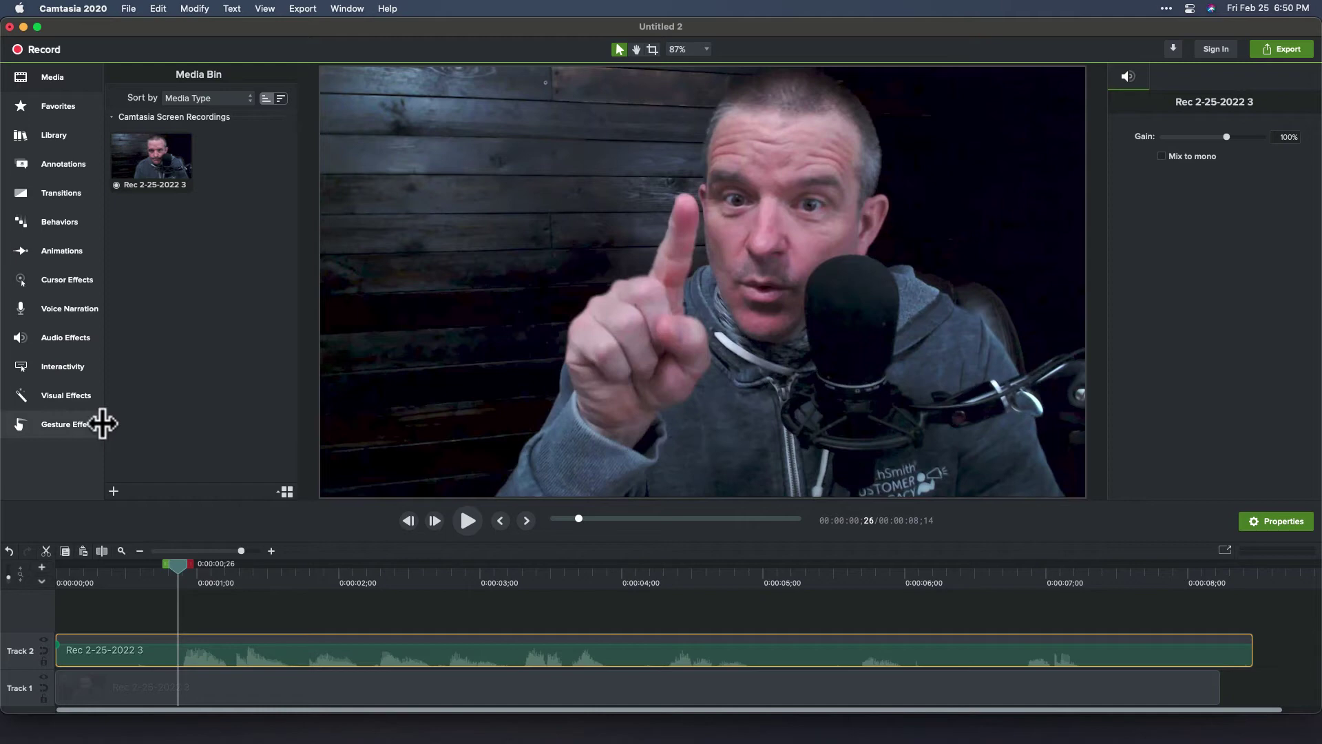
pyautogui.click(112, 488)
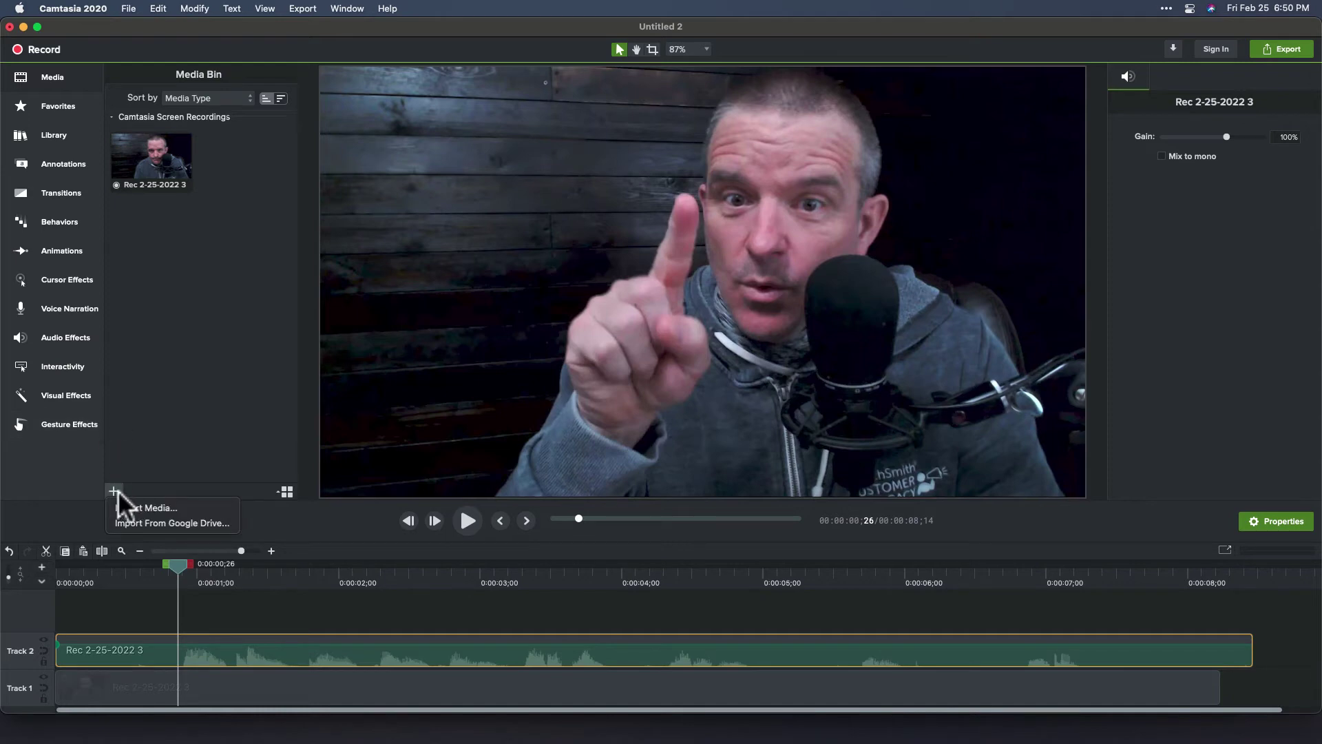
pyautogui.click(143, 510)
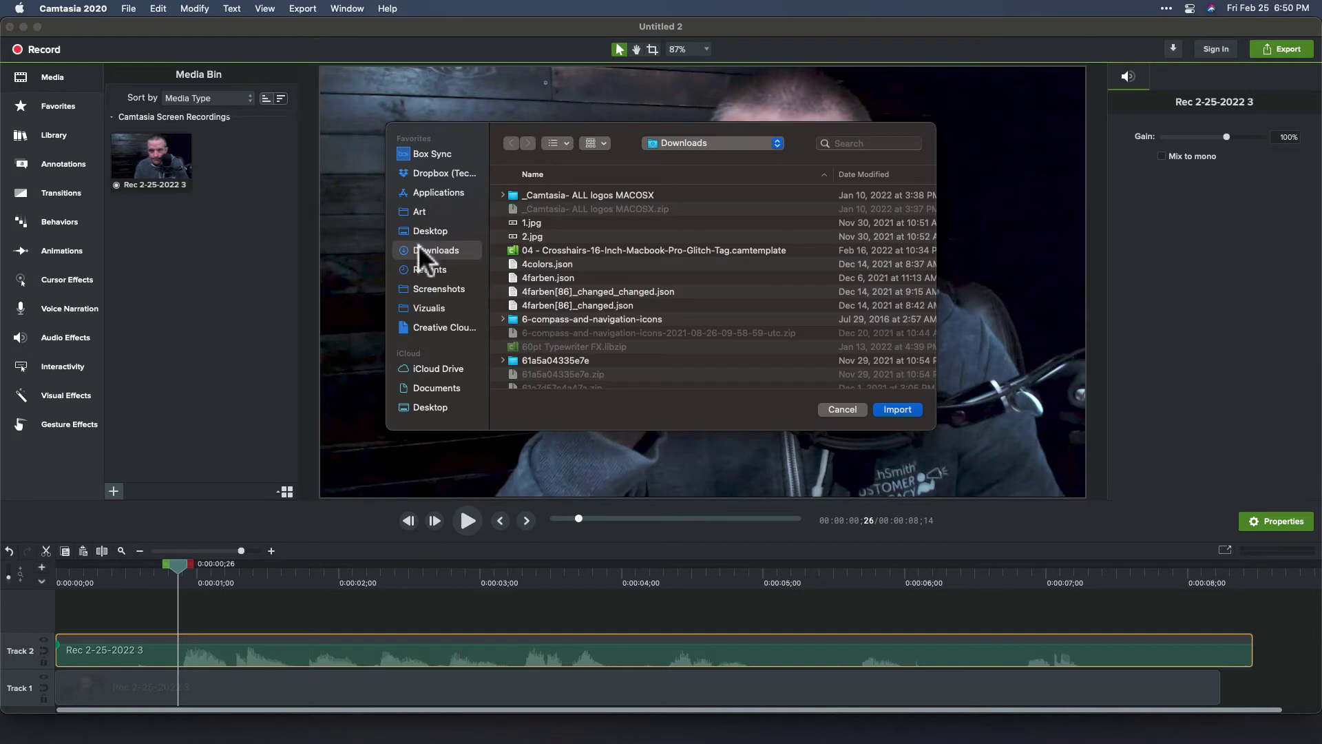
pyautogui.click(540, 207)
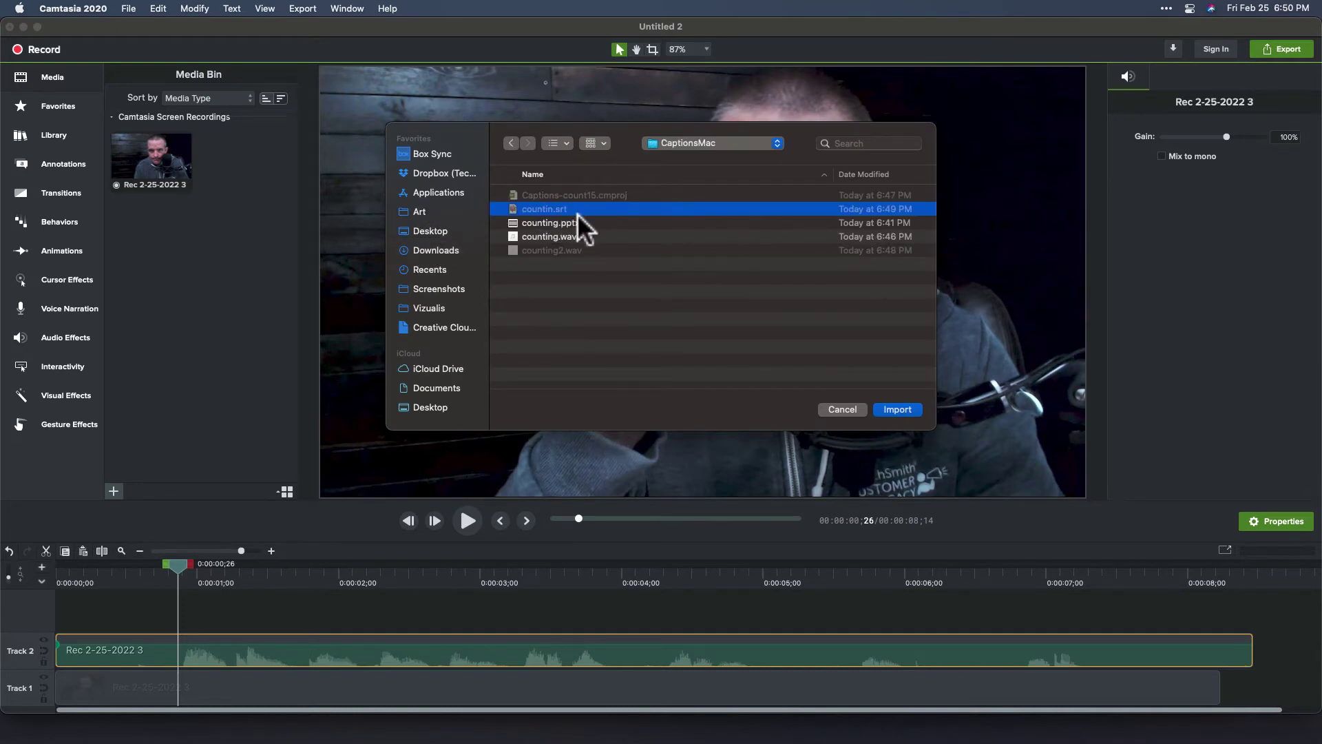
pyautogui.click(900, 410)
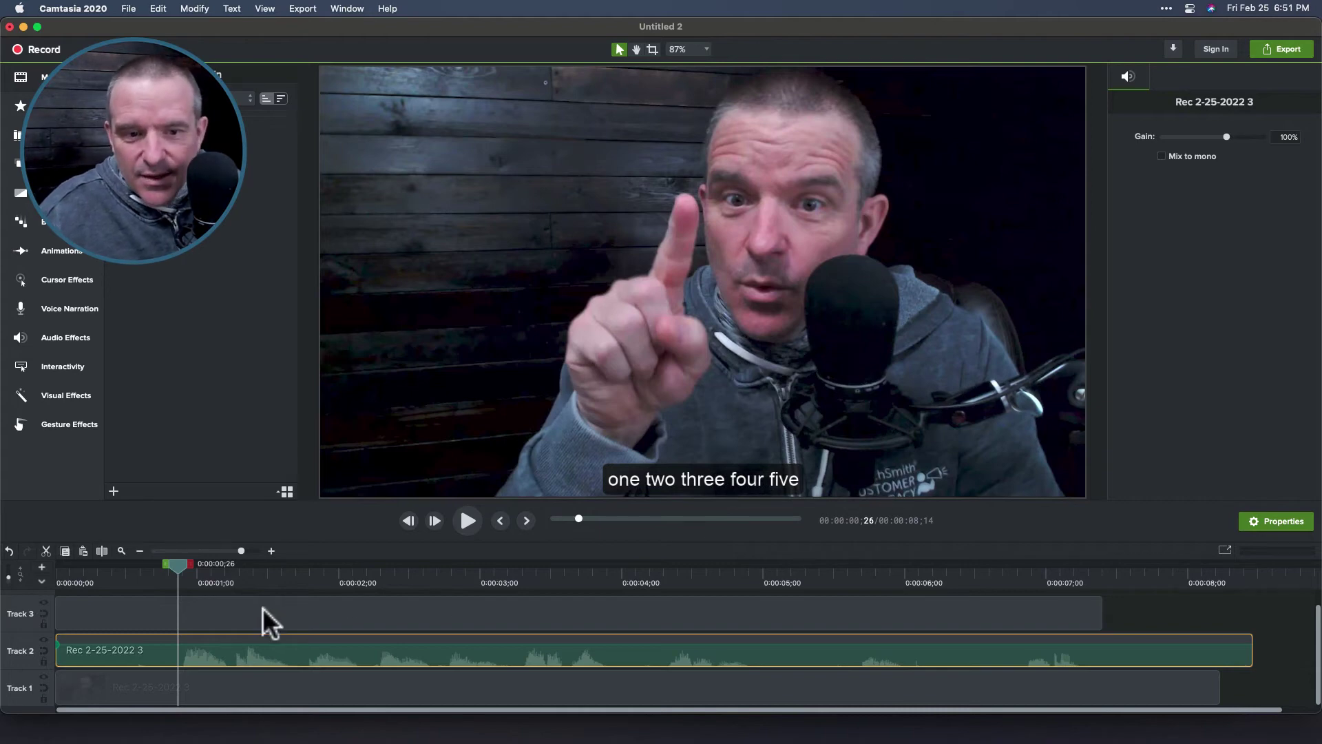
# Step: Select the imported caption clip on Track 3 to show its Captions properties
pyautogui.click(213, 610)
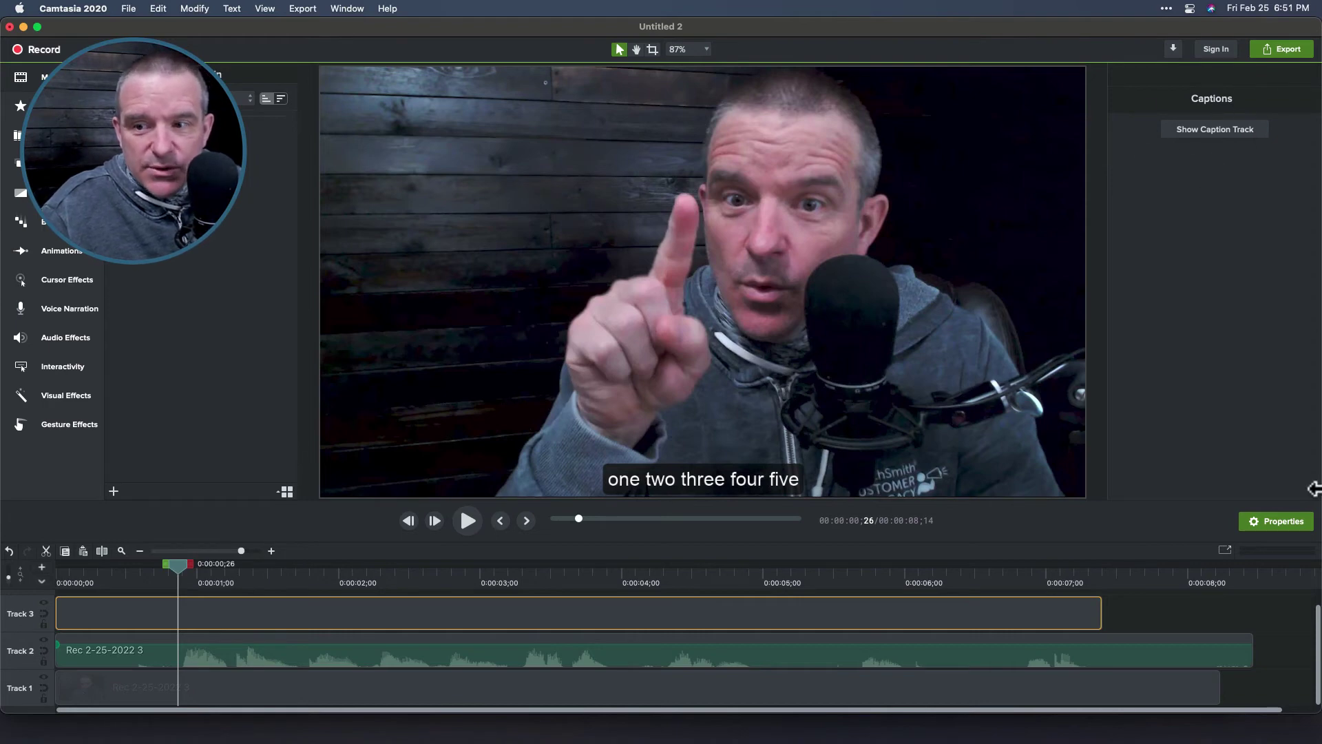
pyautogui.click(1273, 524)
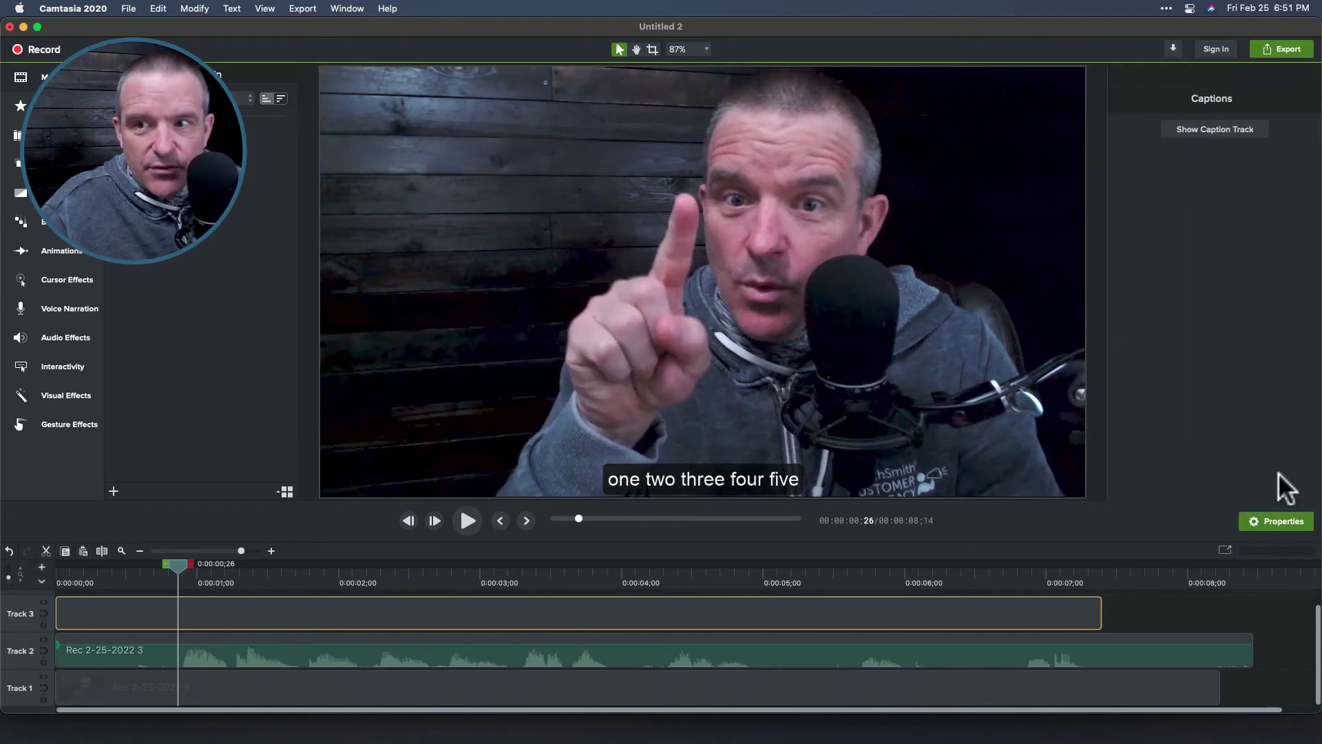
# Step: Show the caption track, zoom out, and make 'six seven' start earlier with a 2.5s duration
pyautogui.click(1200, 129)
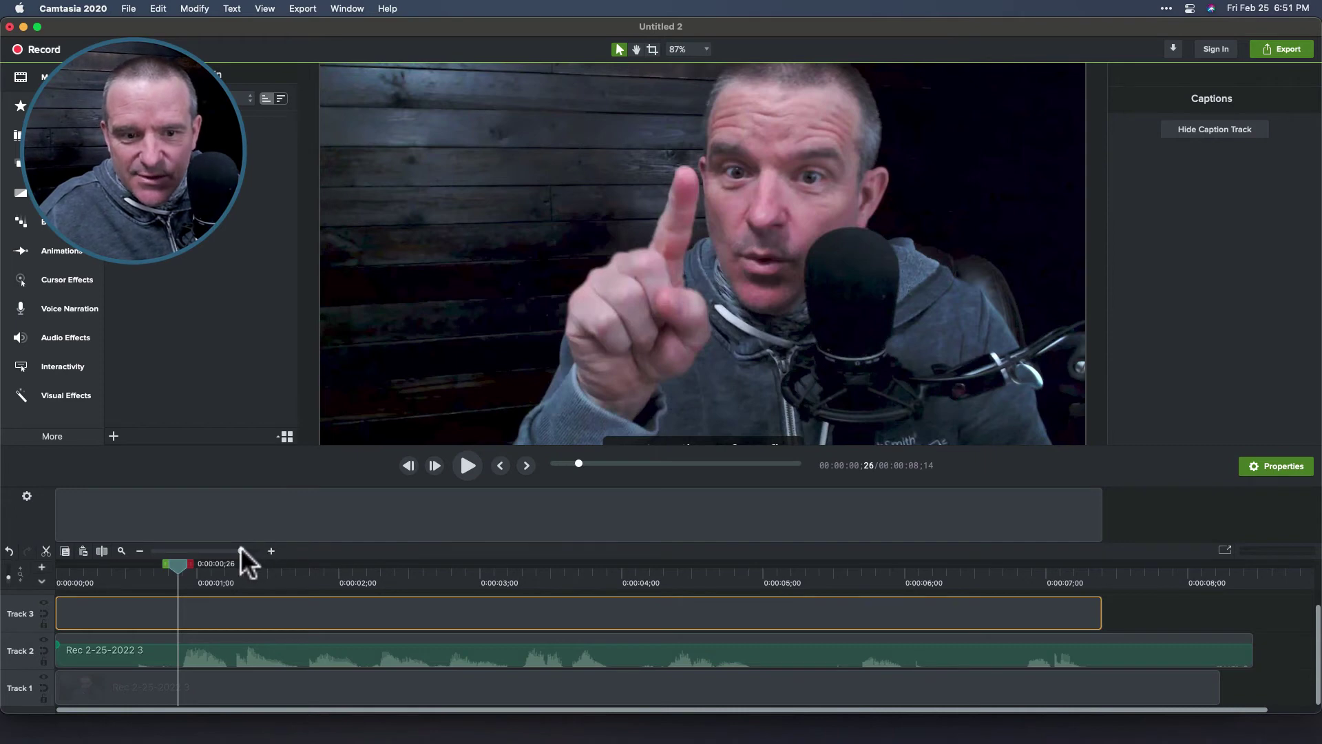
pyautogui.moveTo(241, 549)
pyautogui.mouseDown()
pyautogui.moveTo(204, 548)
pyautogui.moveTo(237, 549)
pyautogui.mouseUp()
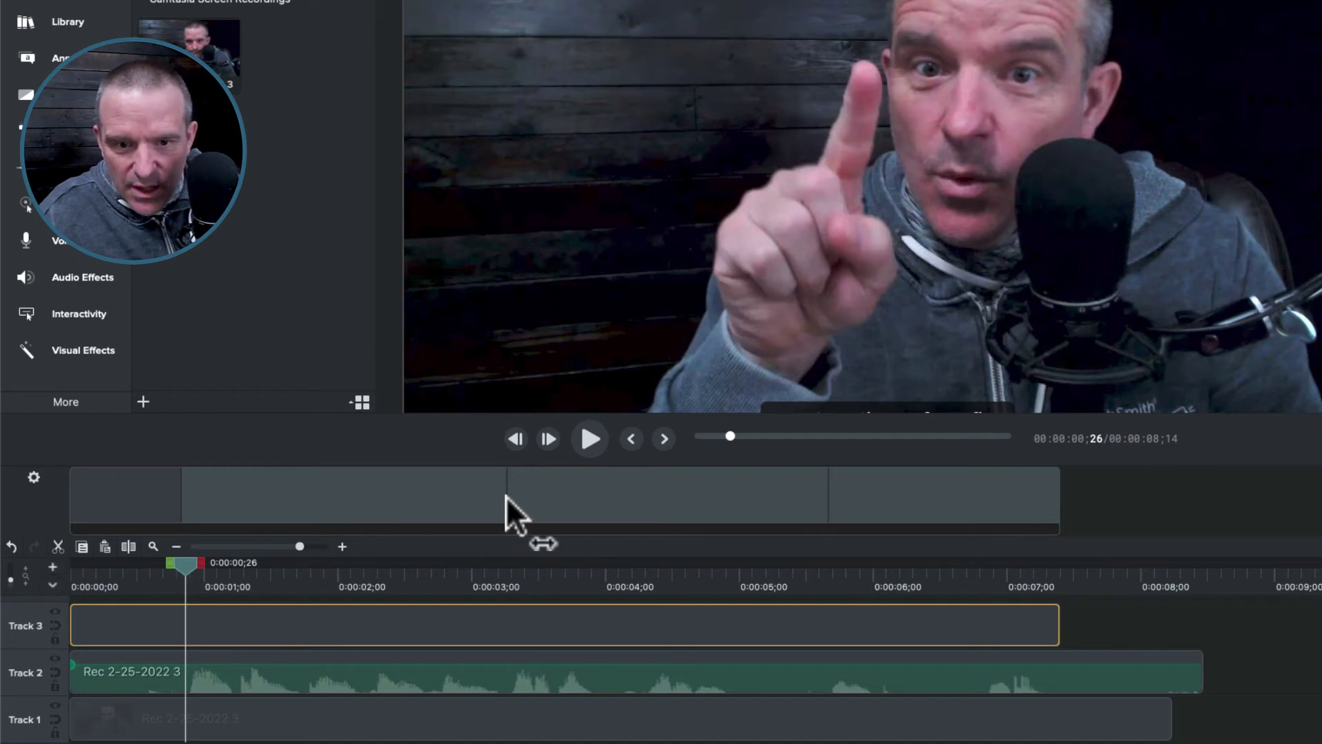
pyautogui.moveTo(506, 496)
pyautogui.mouseDown()
pyautogui.moveTo(507, 508)
pyautogui.moveTo(489, 496)
pyautogui.mouseUp()
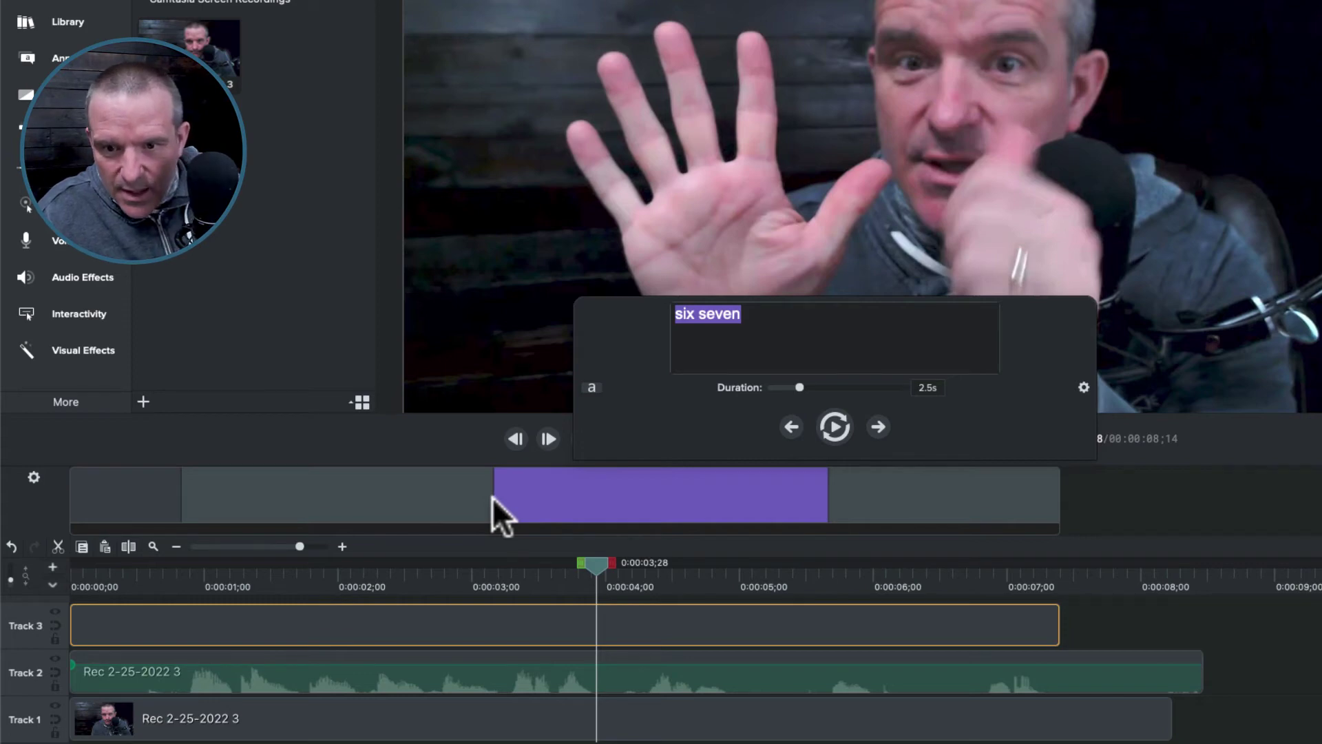
# Step: Shorten the 'six seven' caption to 2.0s so 'eight nine ten' runs 2.2s
pyautogui.click(828, 494)
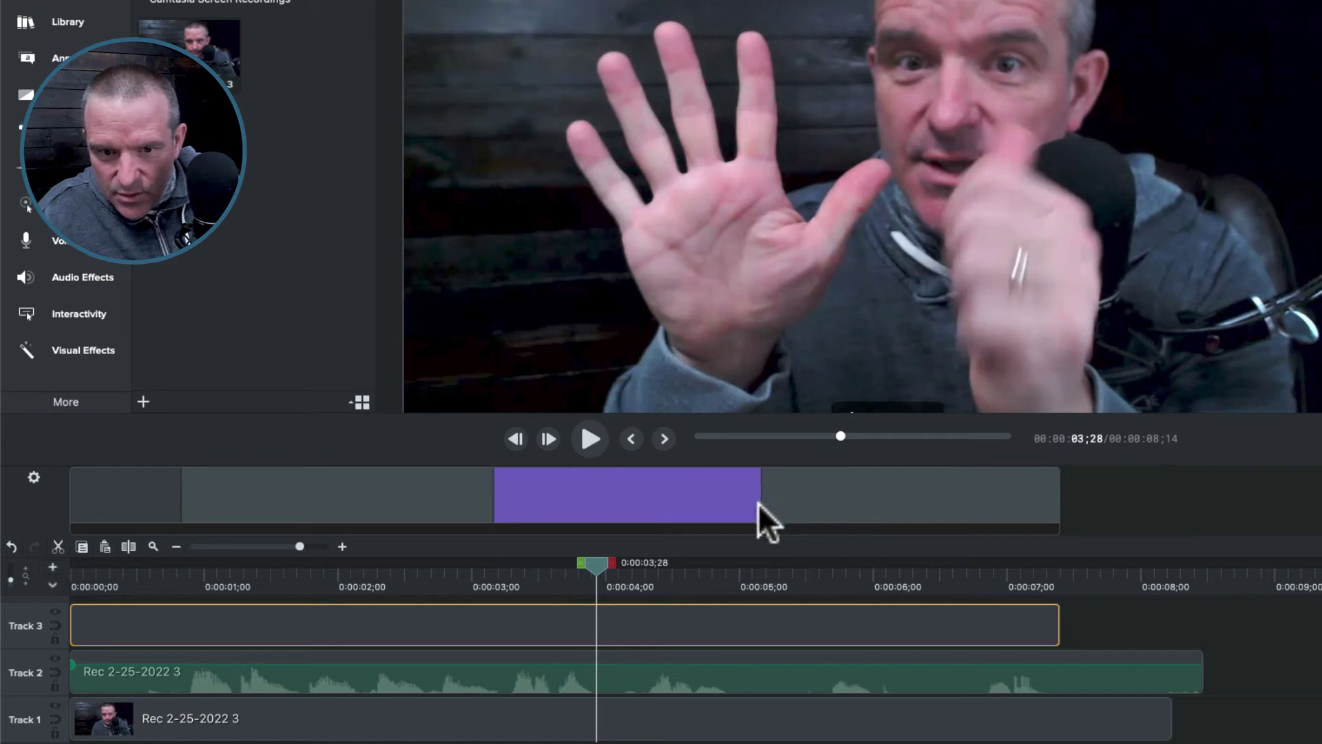
pyautogui.click(576, 486)
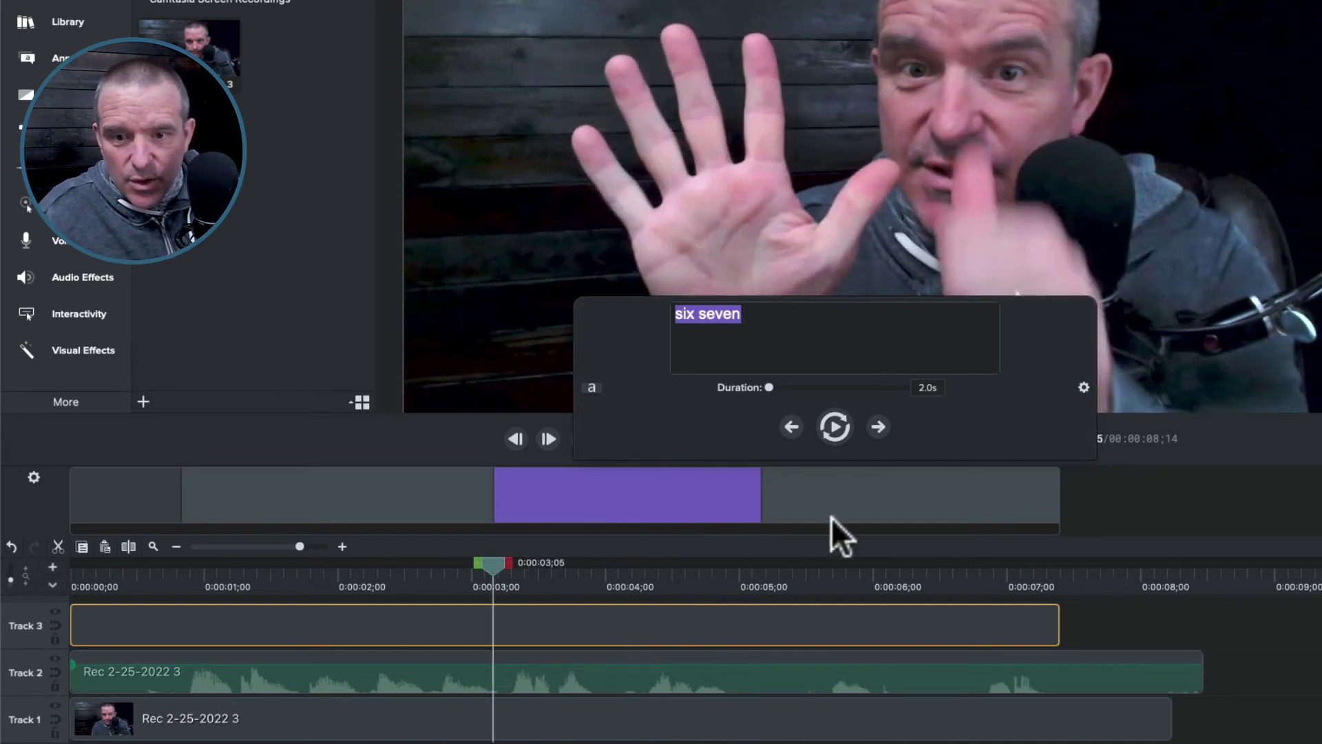
pyautogui.click(826, 493)
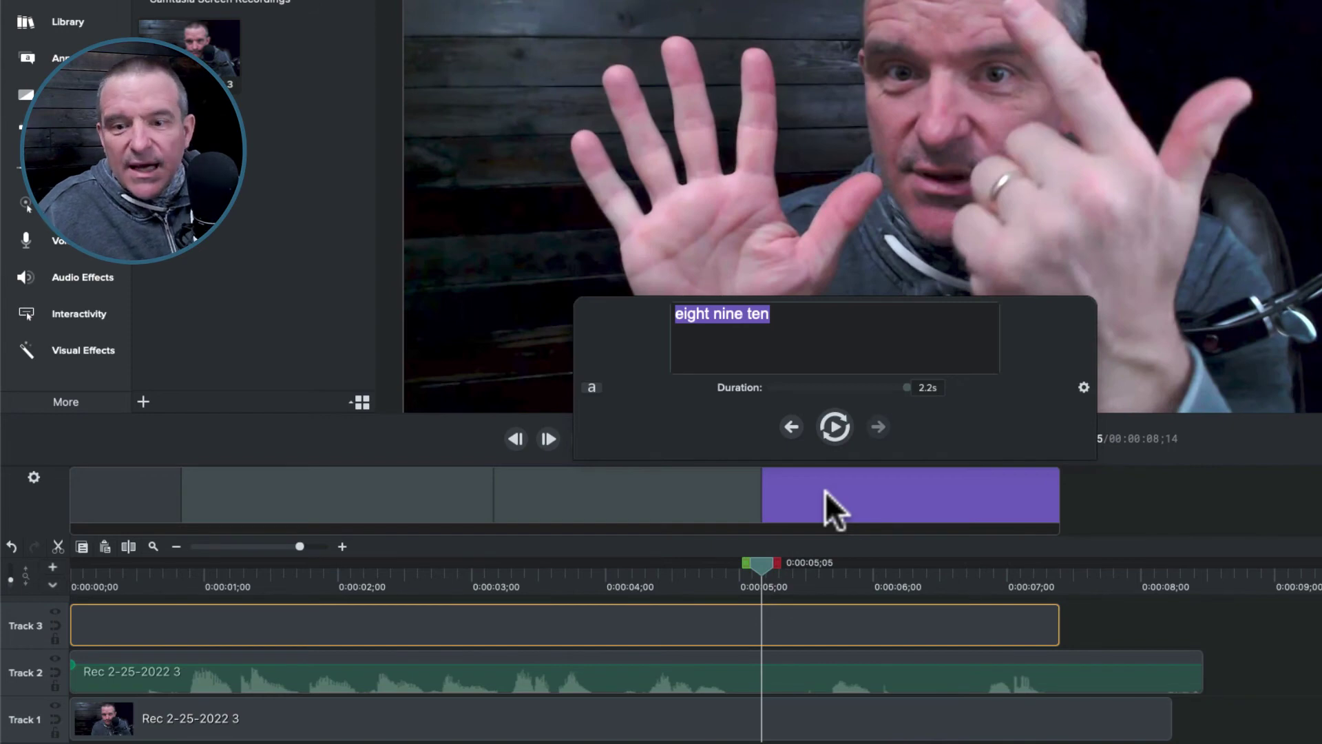
# Step: Split the 'eight nine ten' caption in two and trim its duration
pyautogui.rightClick(902, 508)
pyautogui.click(943, 520)
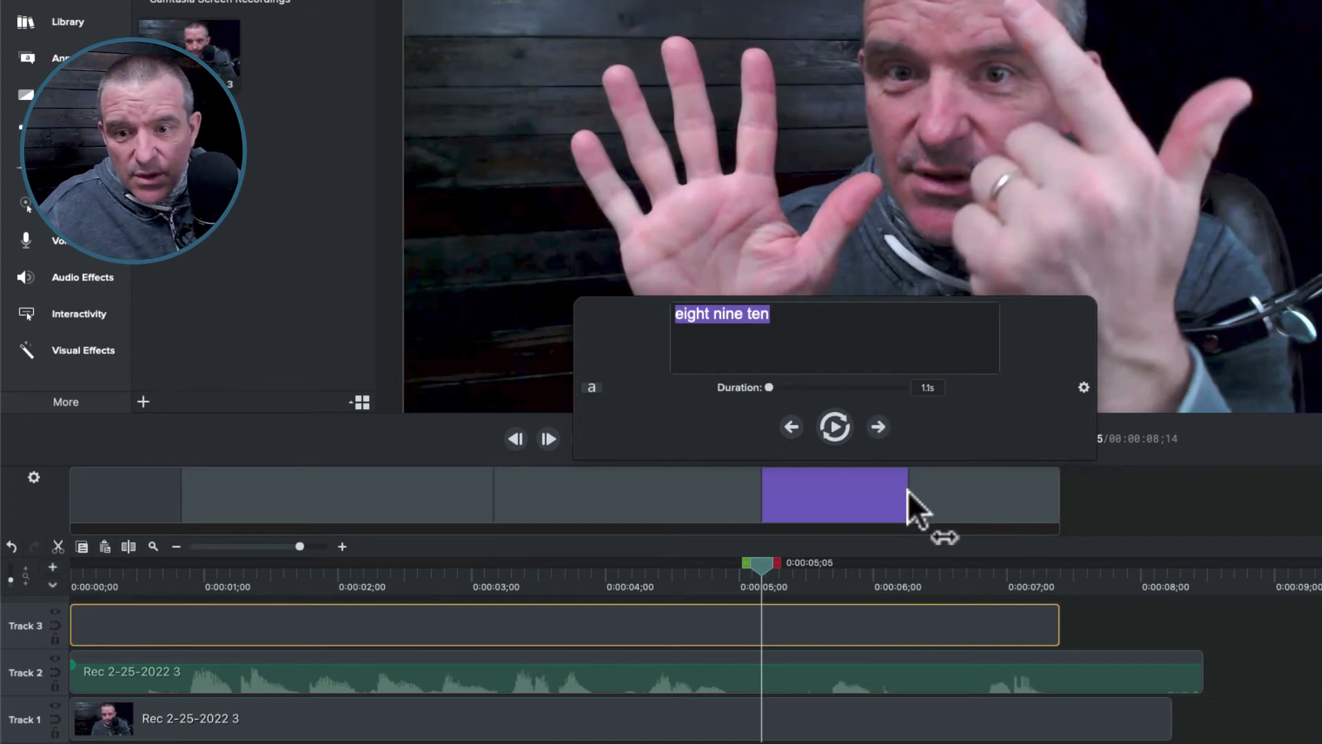
pyautogui.moveTo(908, 490); pyautogui.dragTo(876, 490)
# Step: Edit the captions so one reads 'eight' (1.0s) and the next 'nine ten' (1.3s)
pyautogui.click(827, 499)
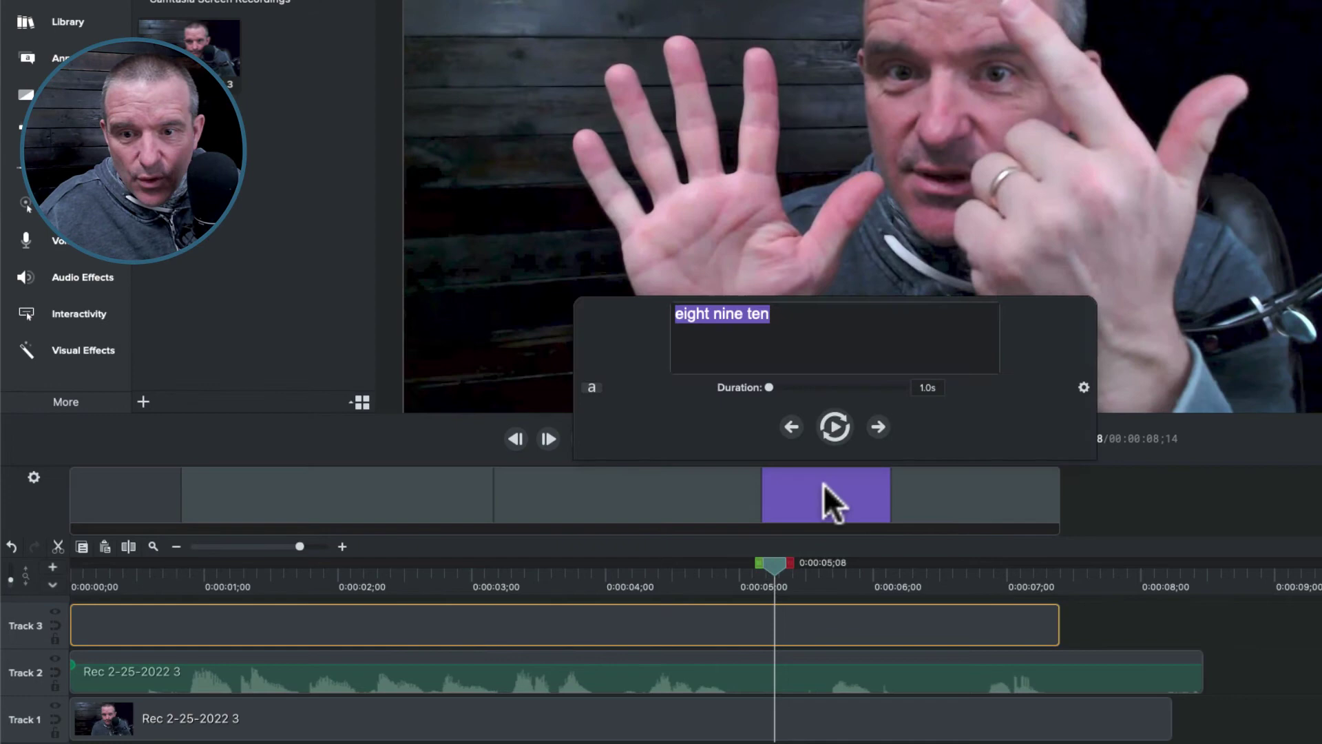
pyautogui.moveTo(783, 324); pyautogui.dragTo(714, 318)
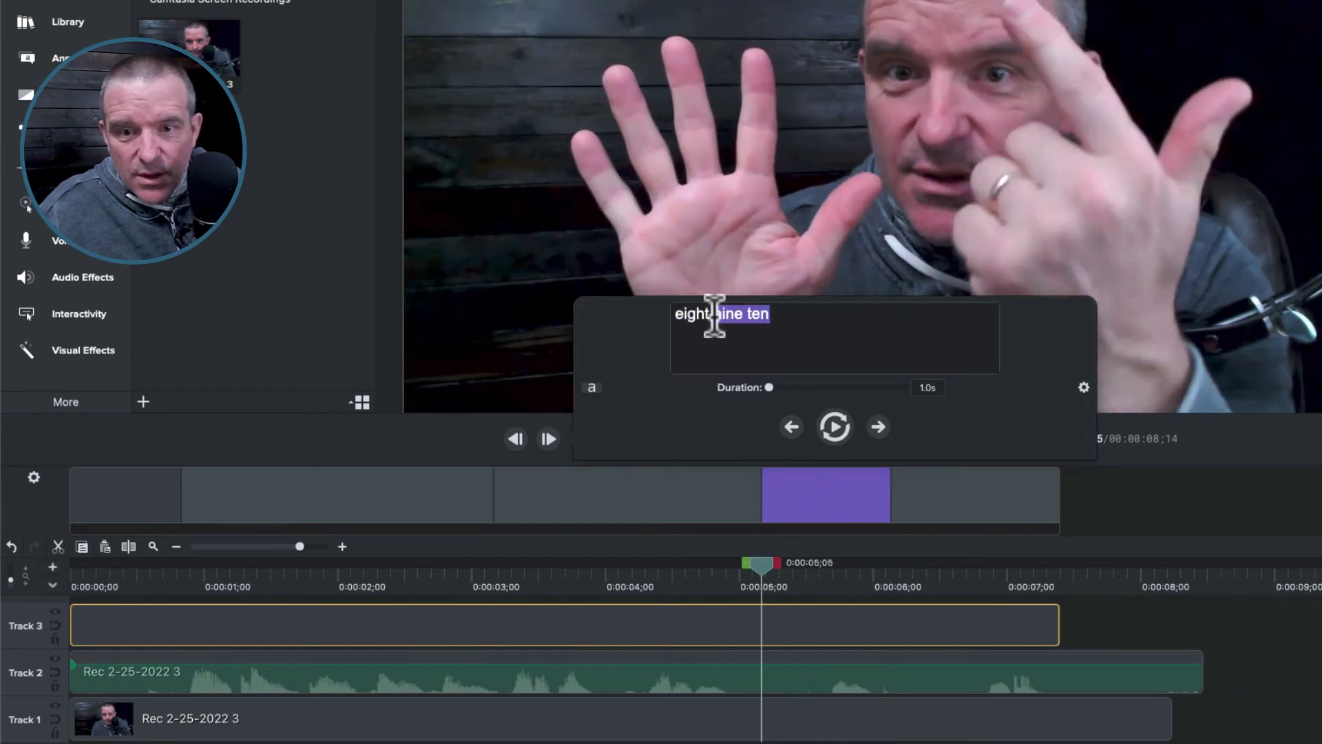
pyautogui.press('BackSpace')
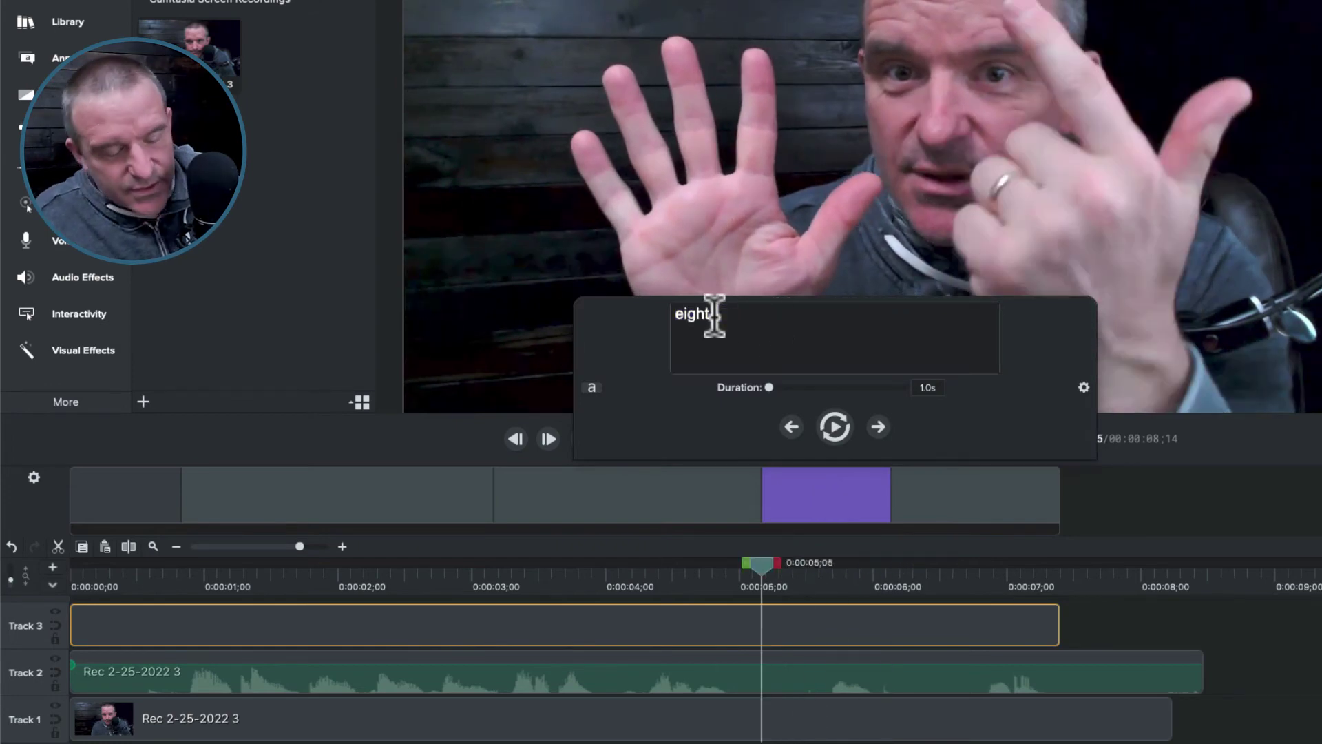
pyautogui.click(982, 505)
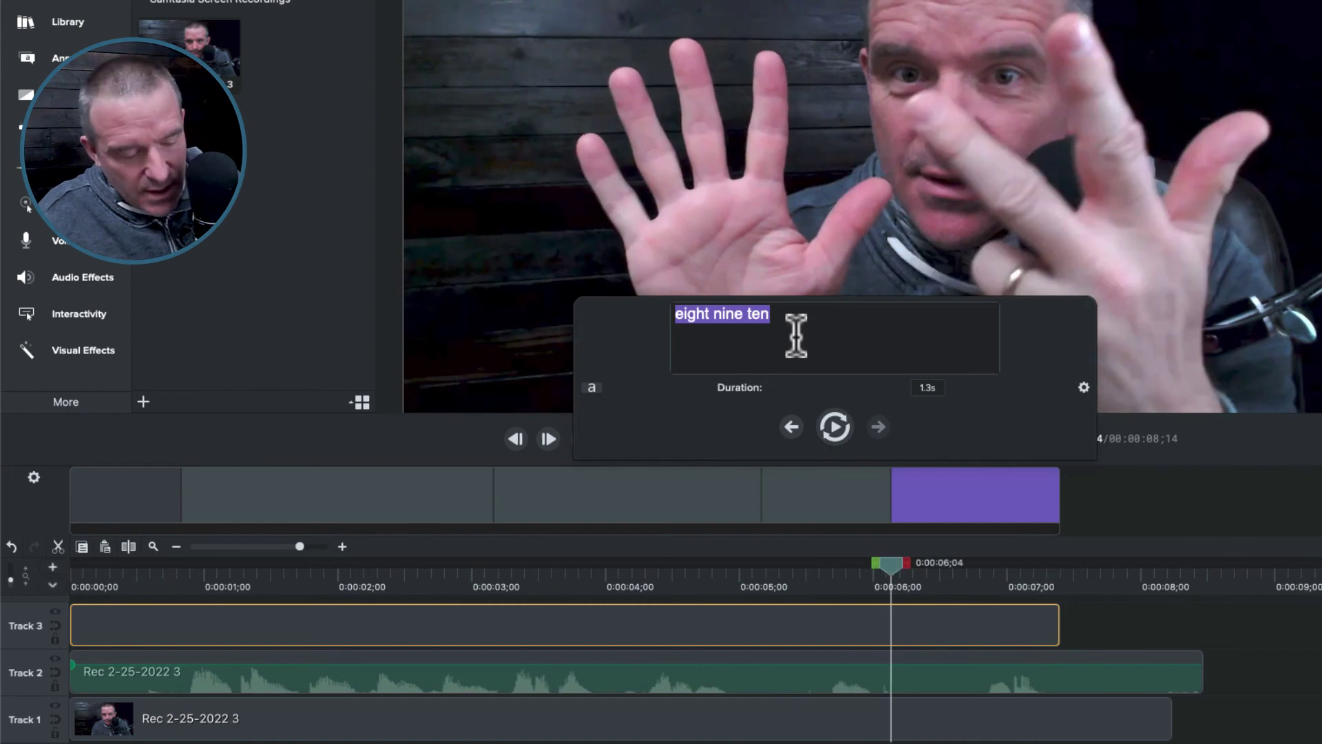
pyautogui.press('Delete')
pyautogui.press('Delete')
pyautogui.press('Delete')
pyautogui.press('Delete')
pyautogui.press('Delete')
pyautogui.press('Delete')
pyautogui.click(839, 512)
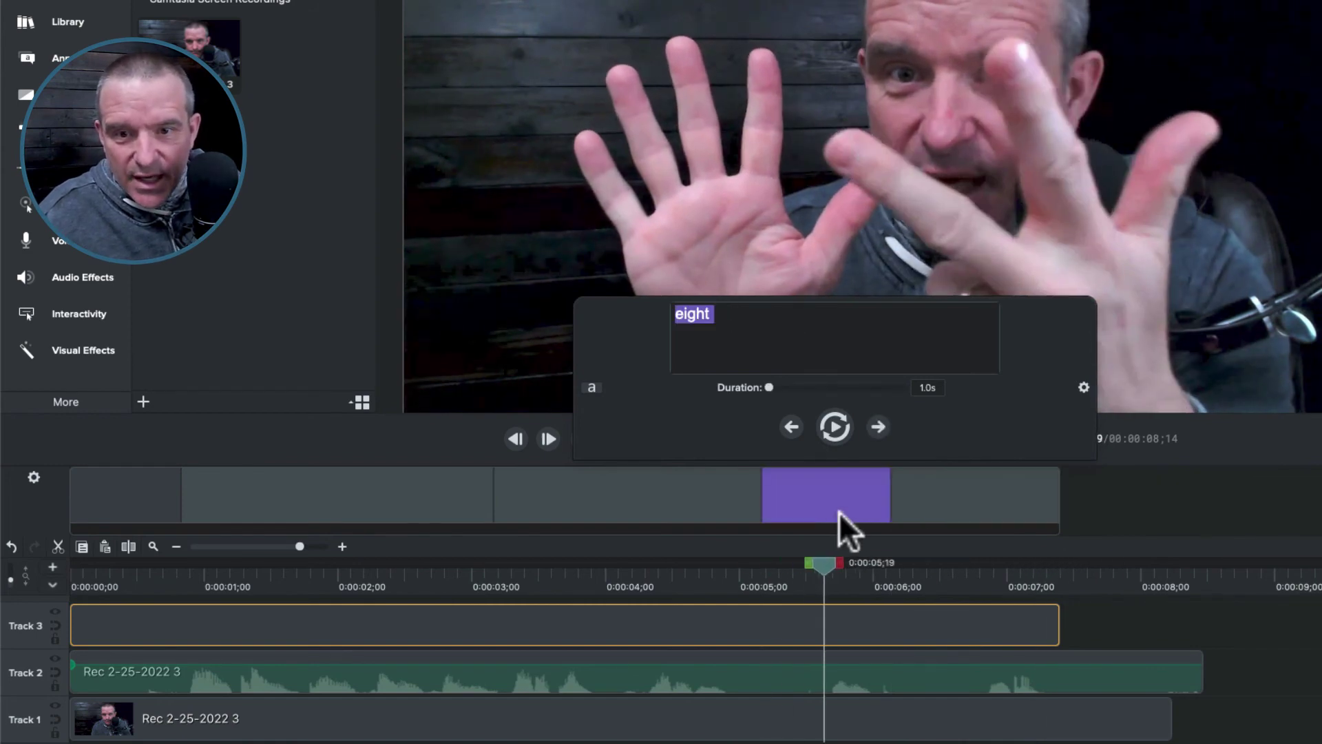
pyautogui.click(932, 511)
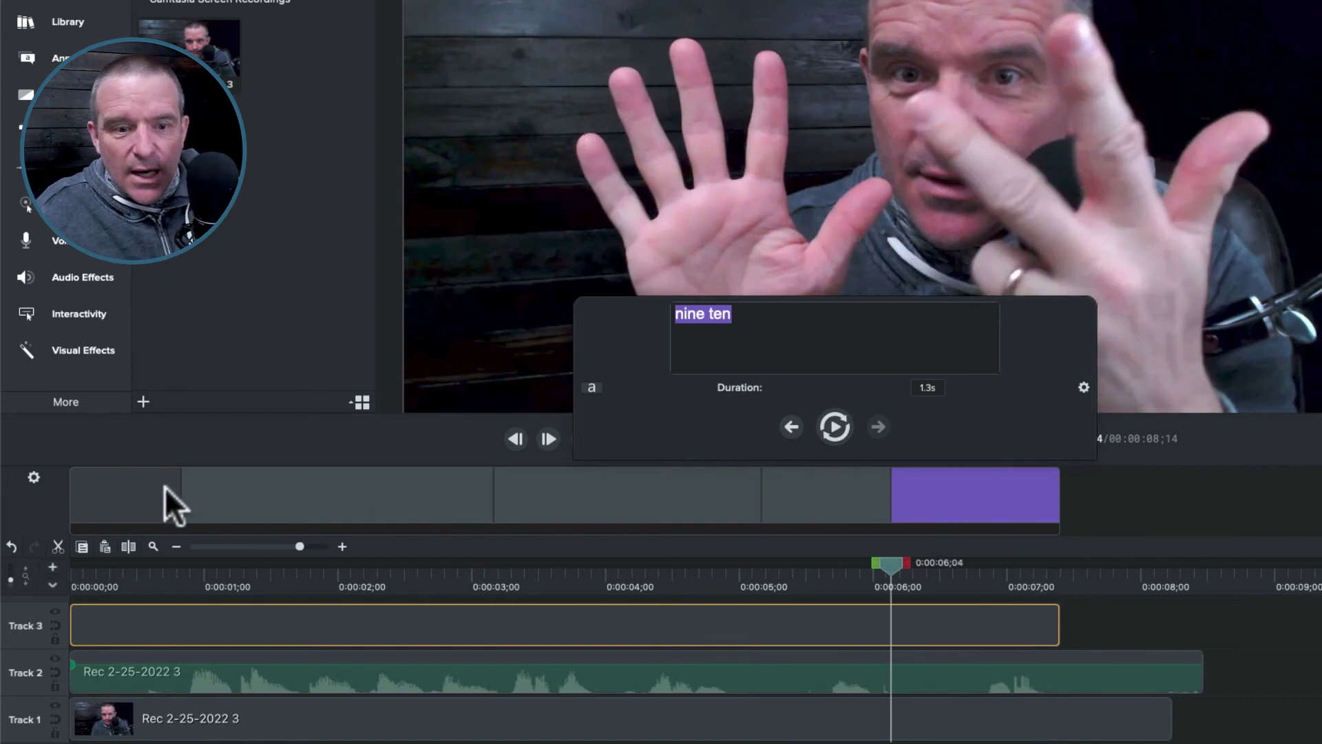
pyautogui.click(230, 492)
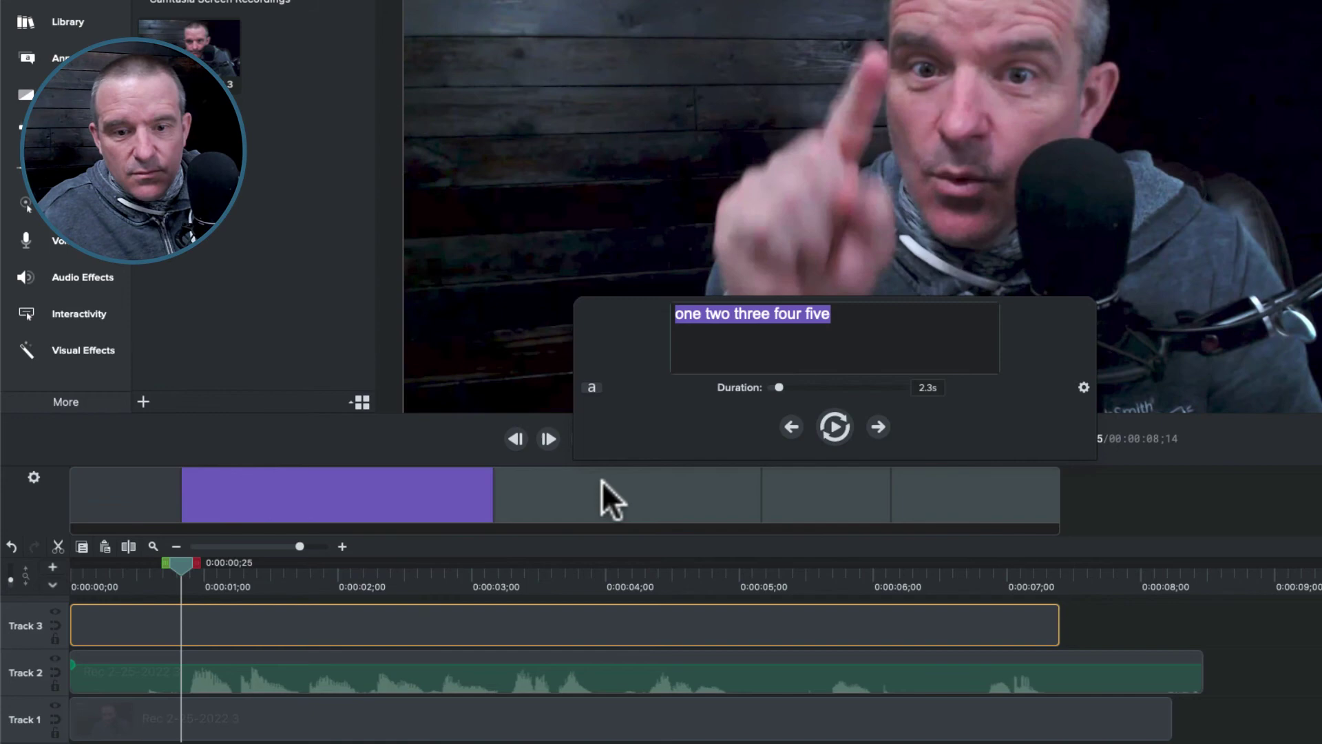
pyautogui.click(557, 500)
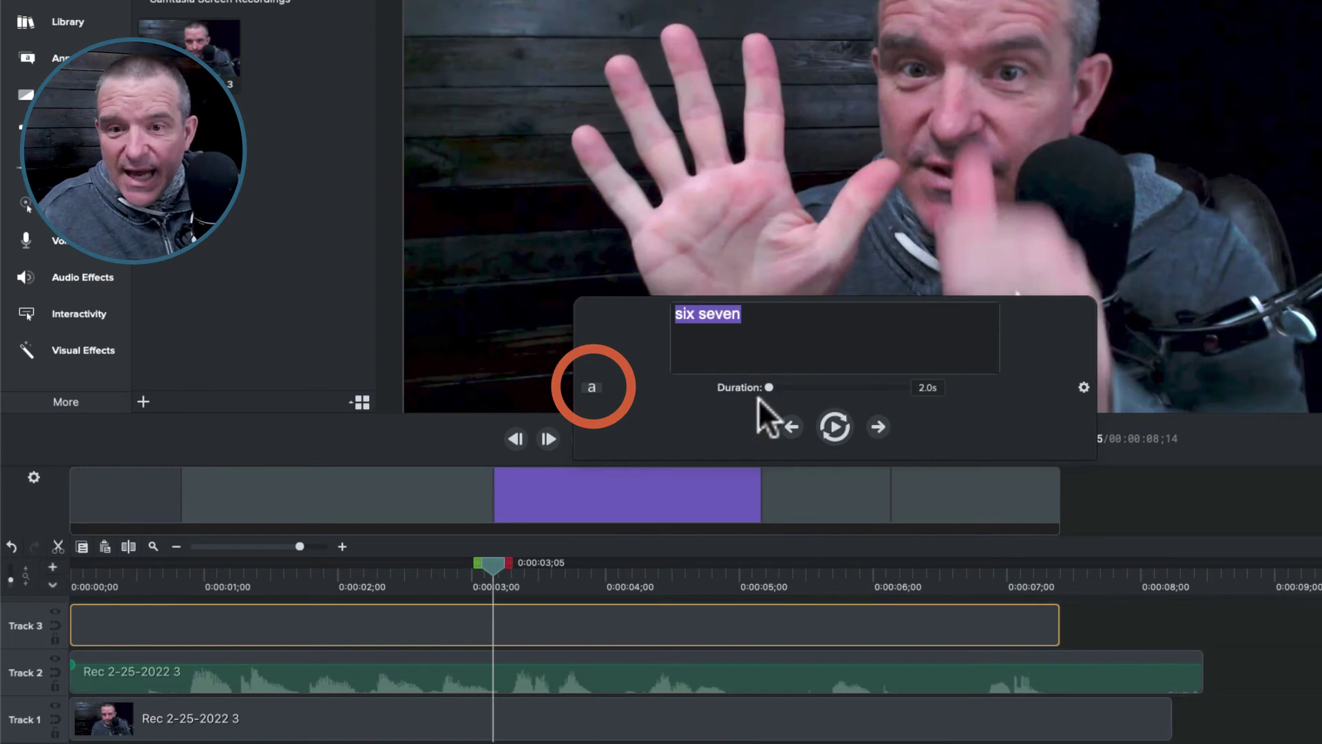
pyautogui.click(591, 387)
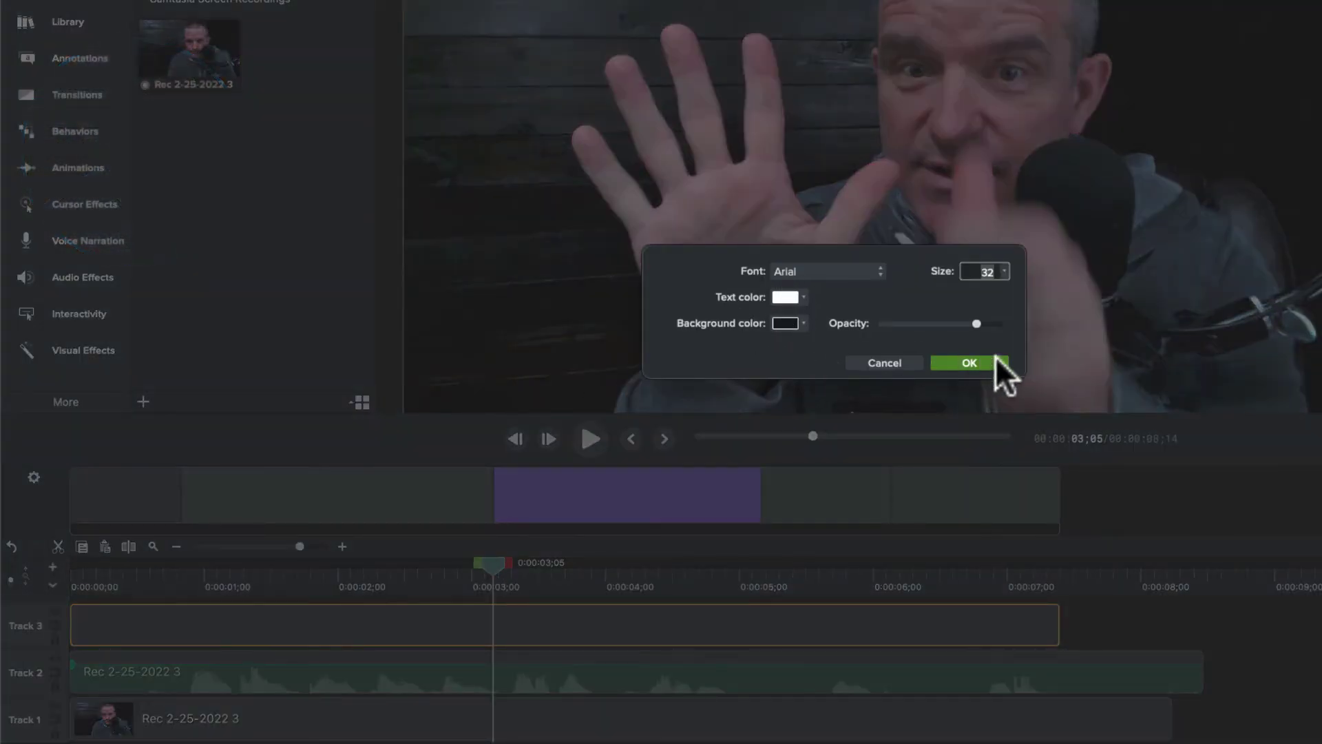
pyautogui.click(878, 365)
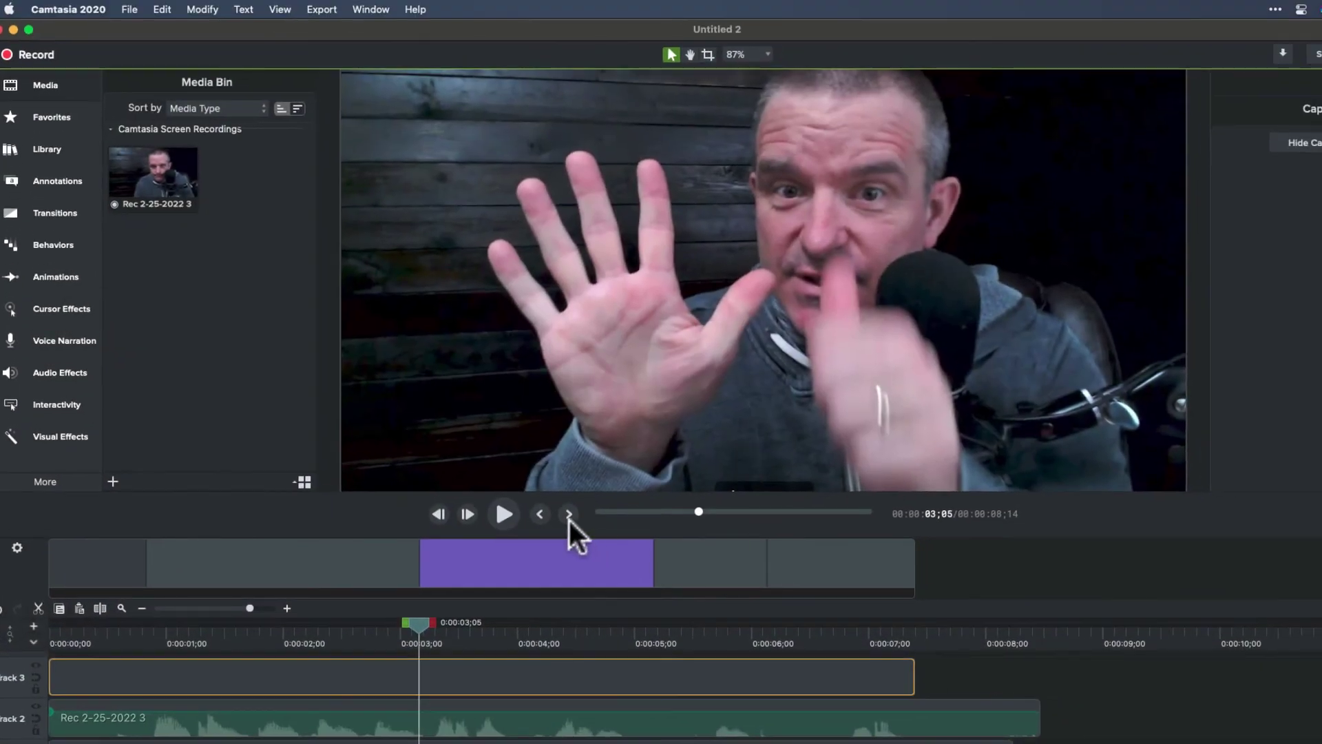
# Step: Export the project as a local file named counting.mp4, keeping burned-in captions
pyautogui.click(320, 10)
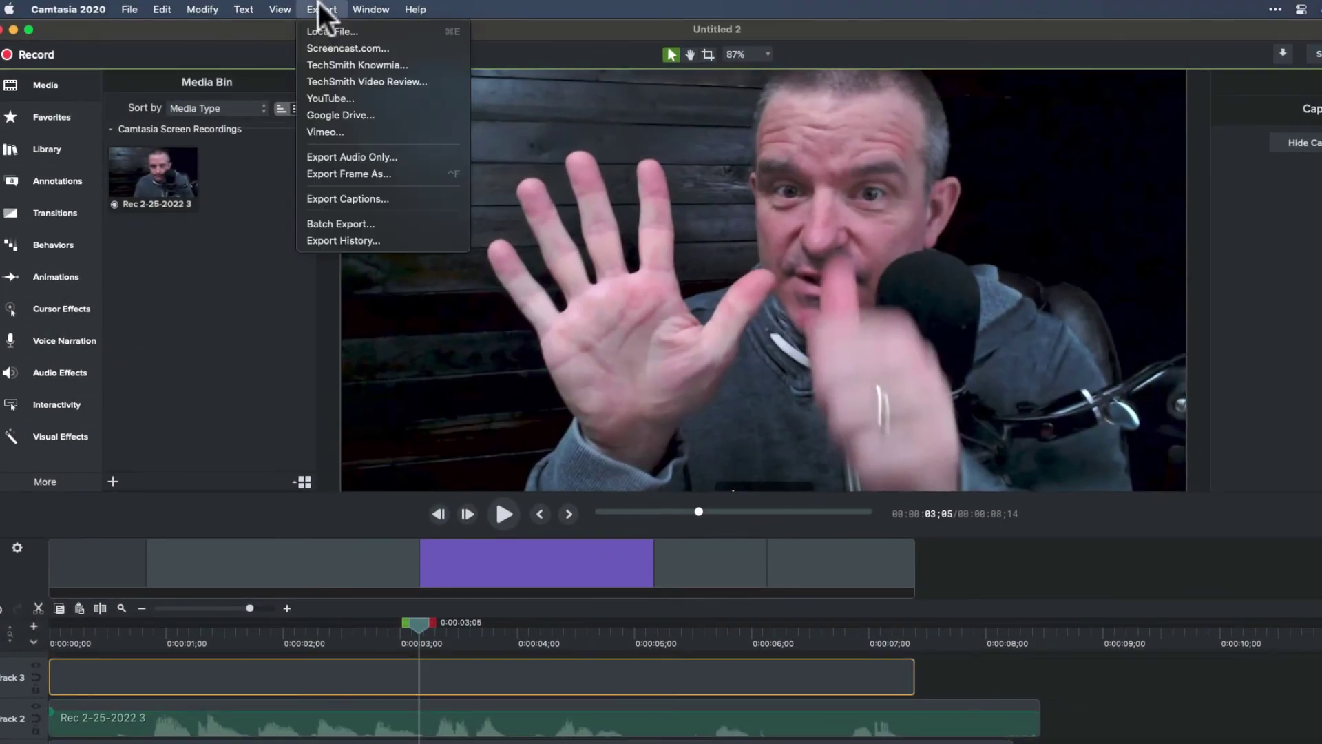
pyautogui.click(328, 36)
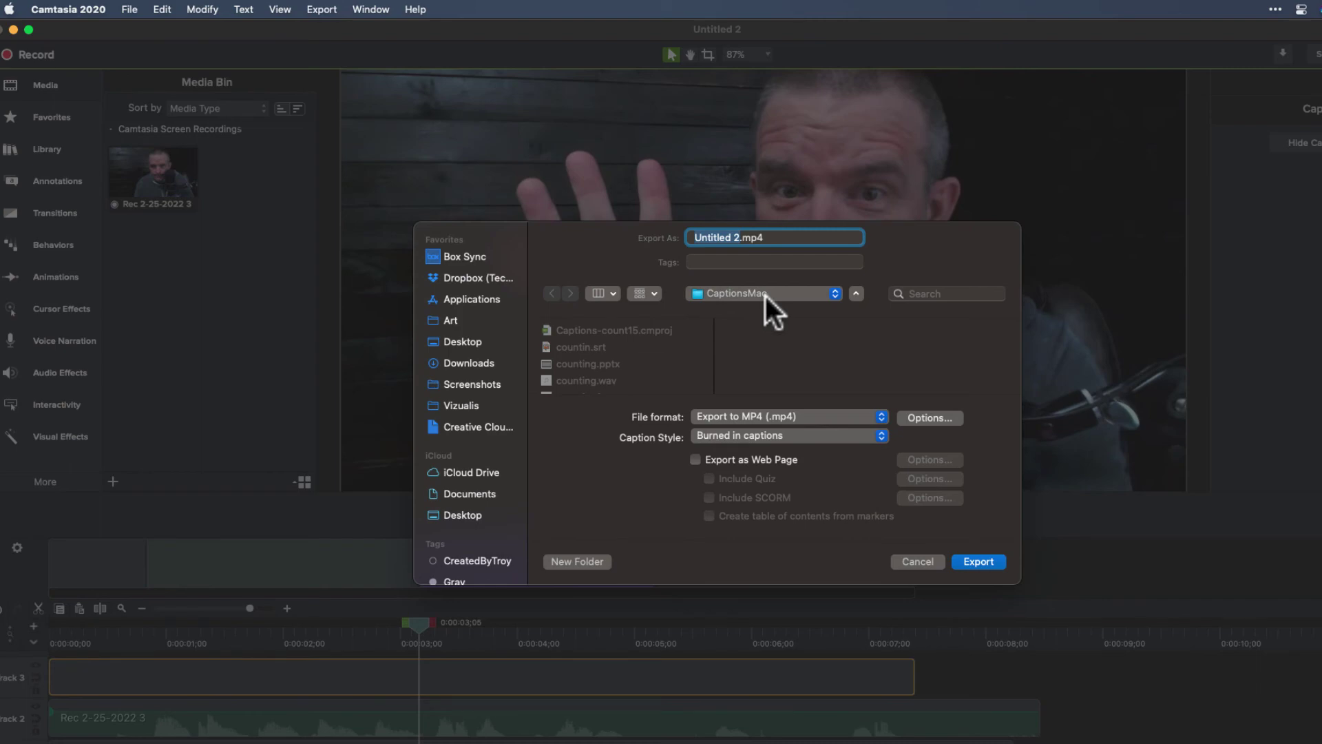
pyautogui.write('n')
pyautogui.write('ounting')
pyautogui.press('Return')
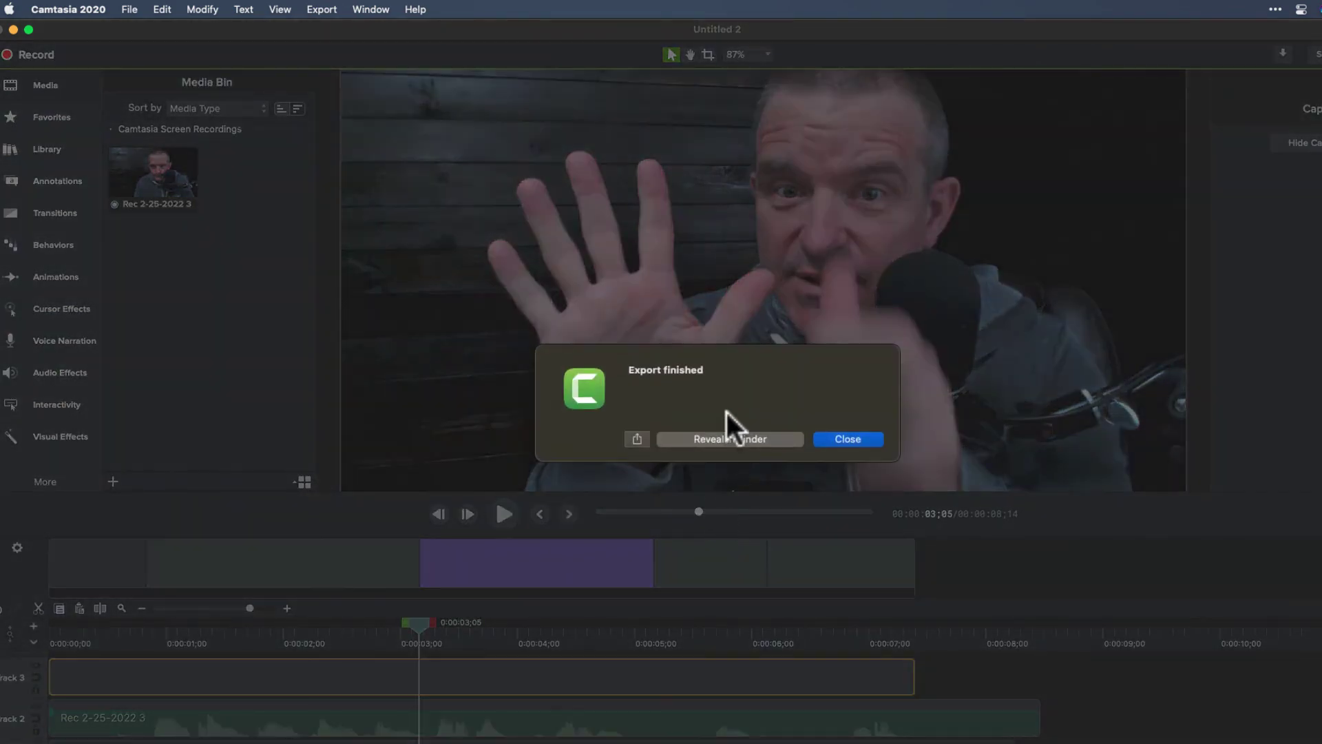
# Step: Open counting.mp4 from Finder in QuickTime, play it to check the 'one two three four five' caption, then close it
pyautogui.click(729, 439)
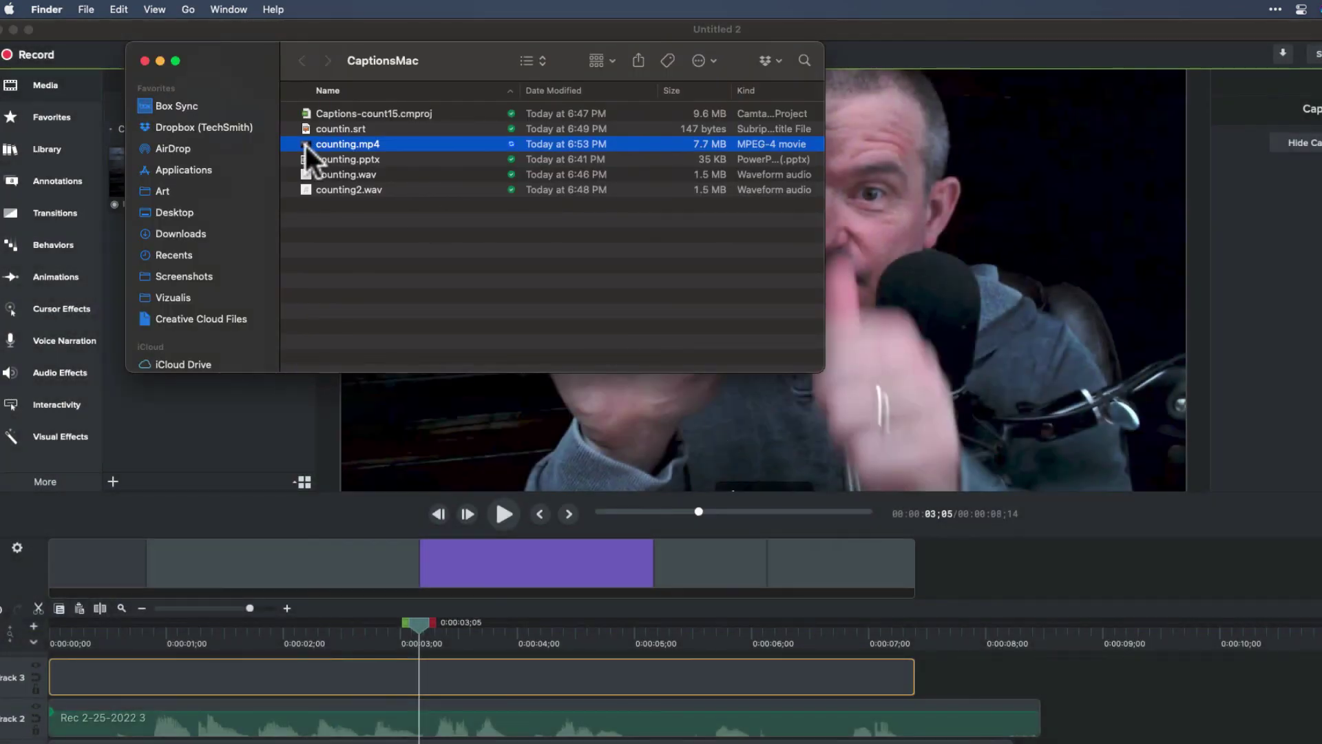
pyautogui.doubleClick(307, 146)
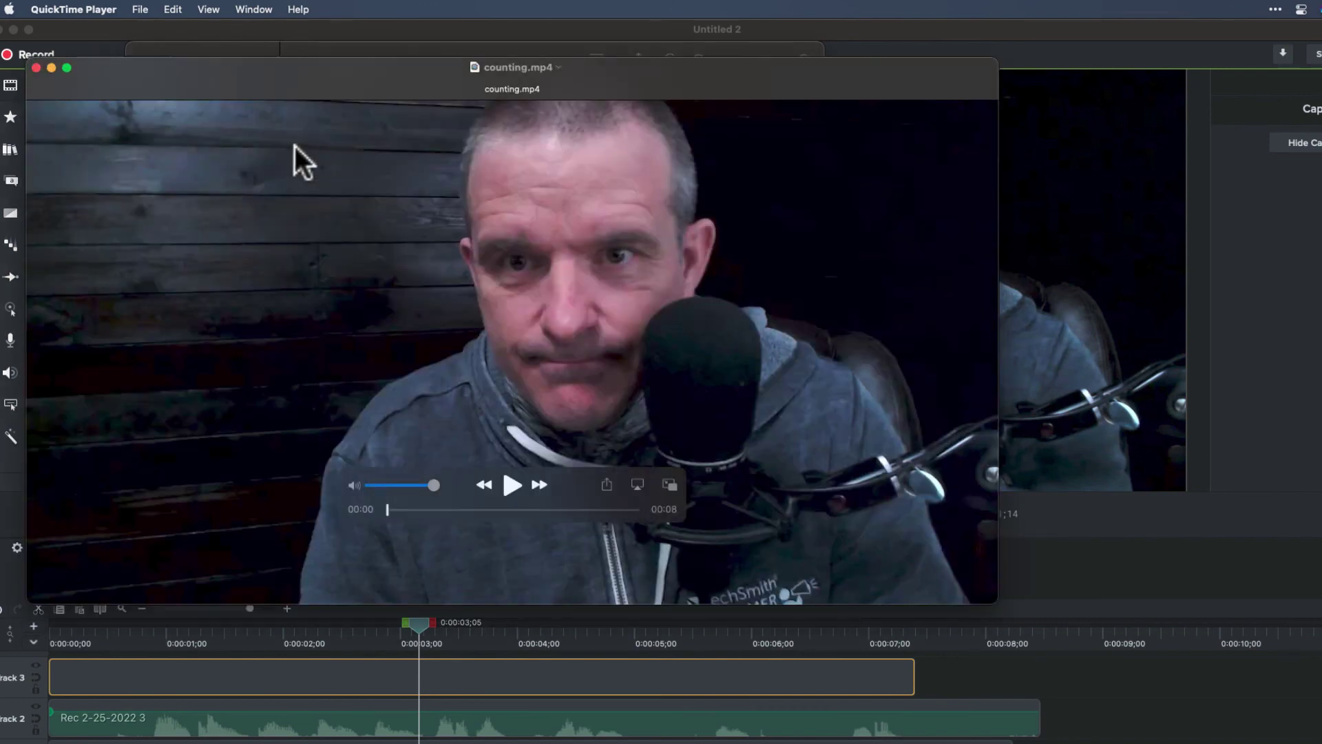
pyautogui.click(511, 484)
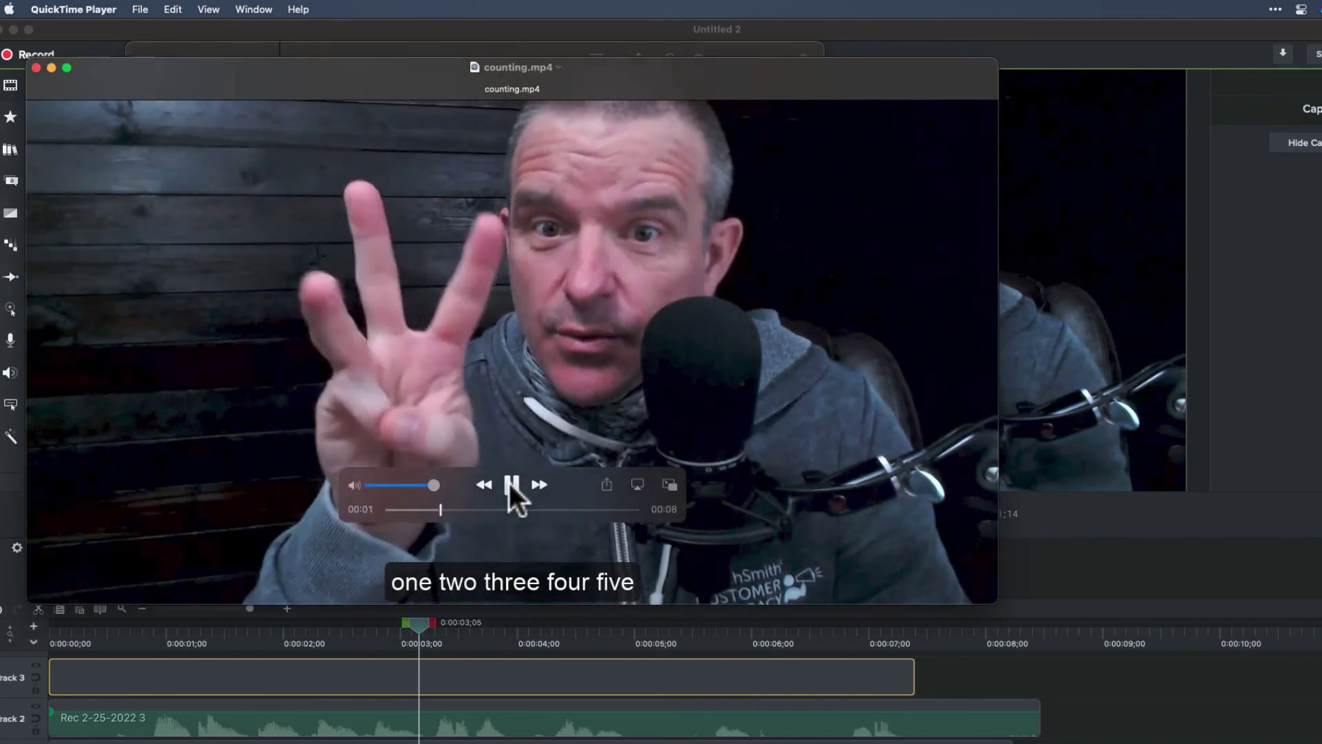
pyautogui.click(511, 484)
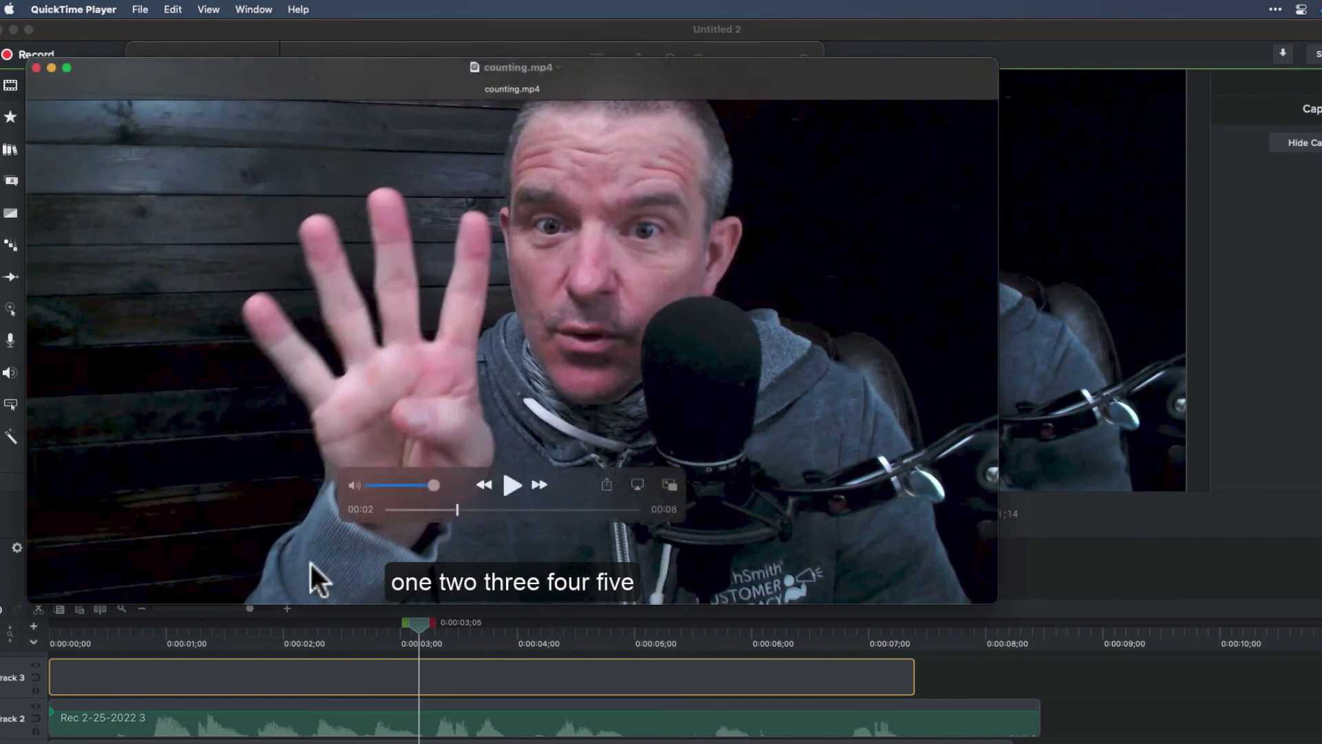
pyautogui.click(36, 67)
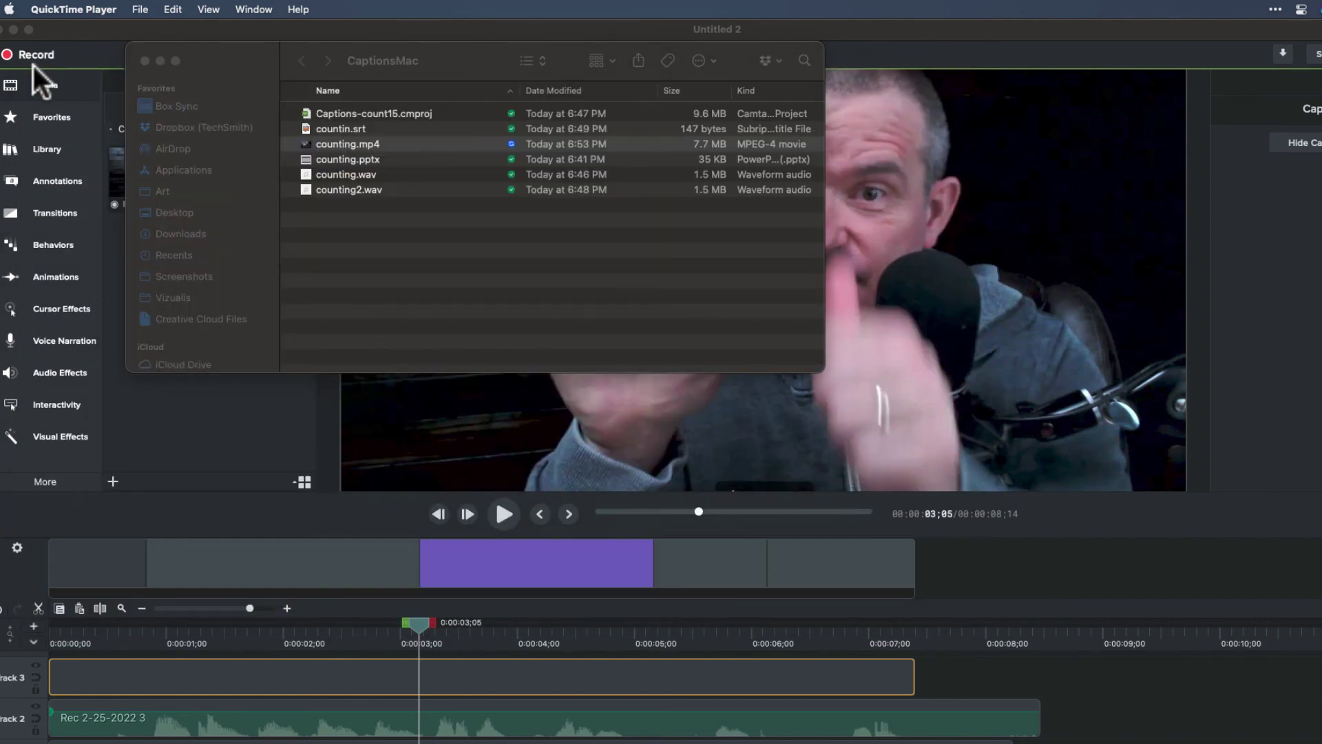
# Step: Export the video from Camtasia to Screencast.com and play the uploaded Counting video
pyautogui.click(128, 29)
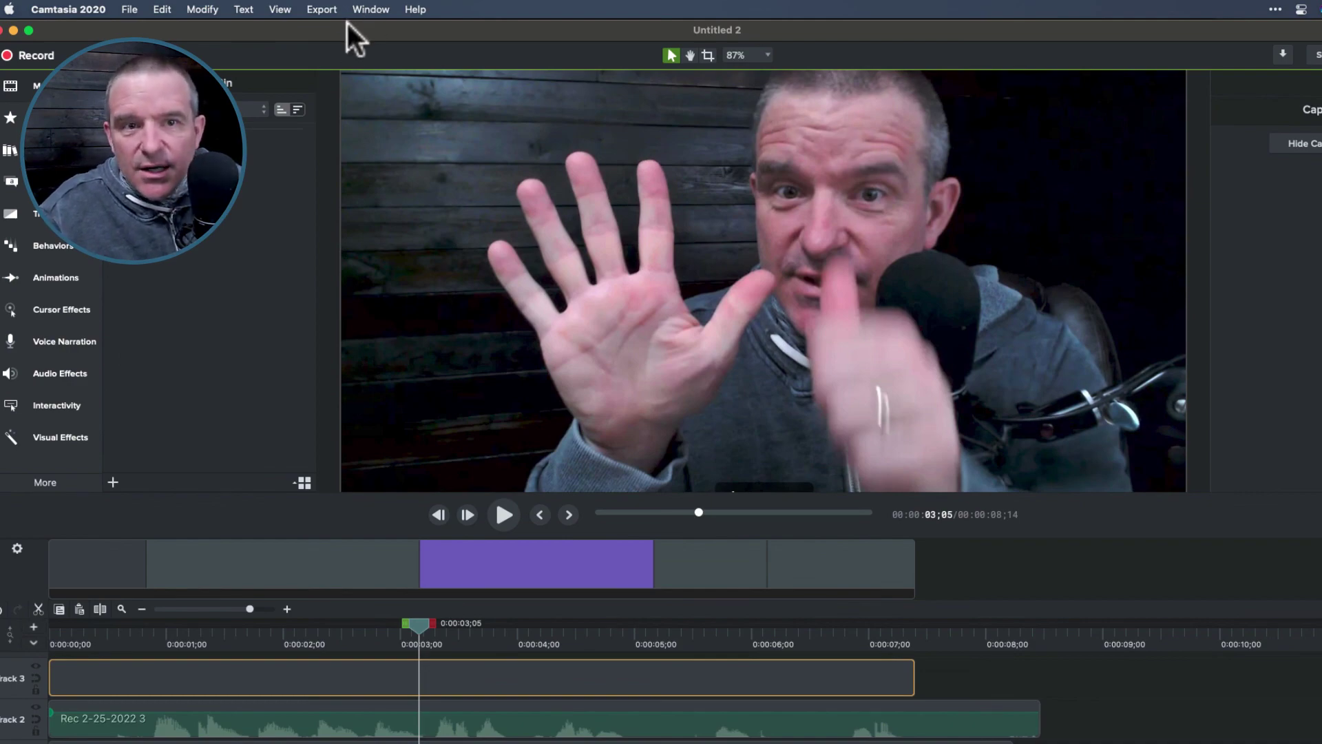
pyautogui.click(324, 9)
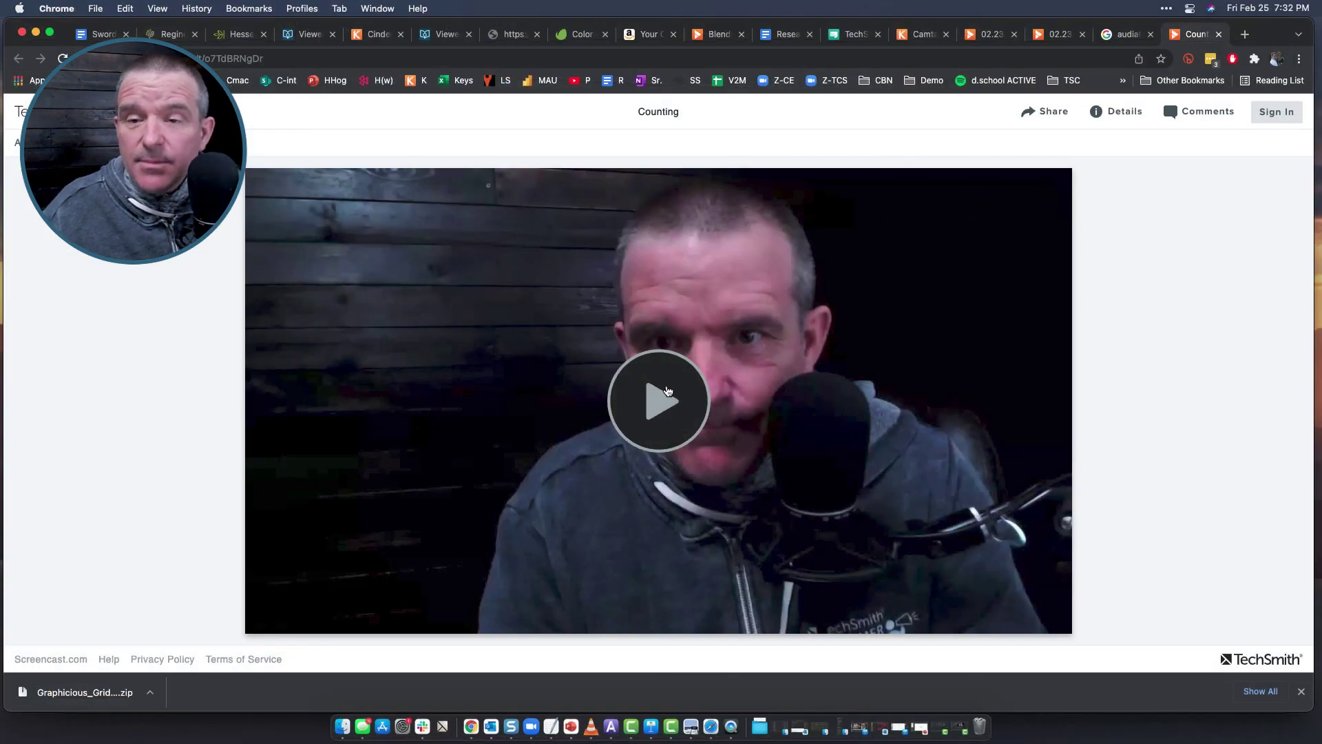
pyautogui.click(667, 391)
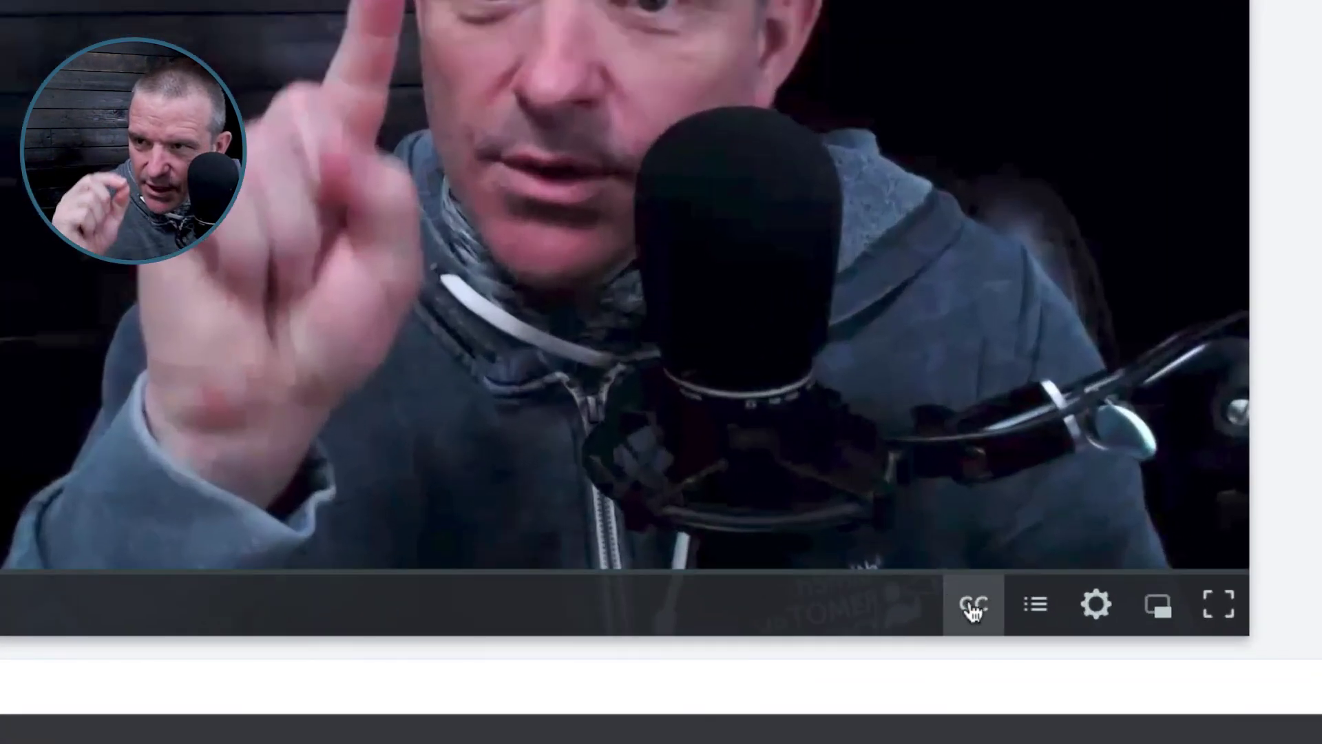
# Step: Turn on CC in the Screencast.com player so 'one two three four five' appears
pyautogui.click(973, 609)
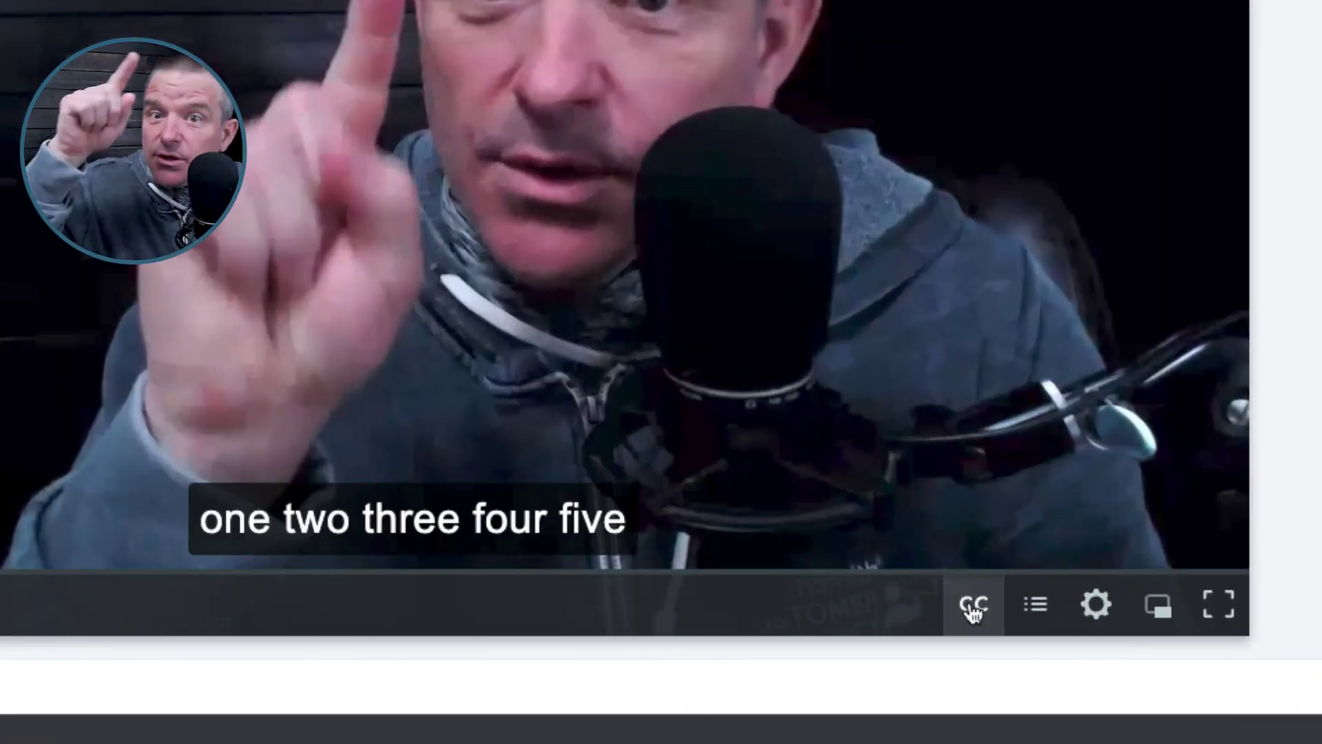